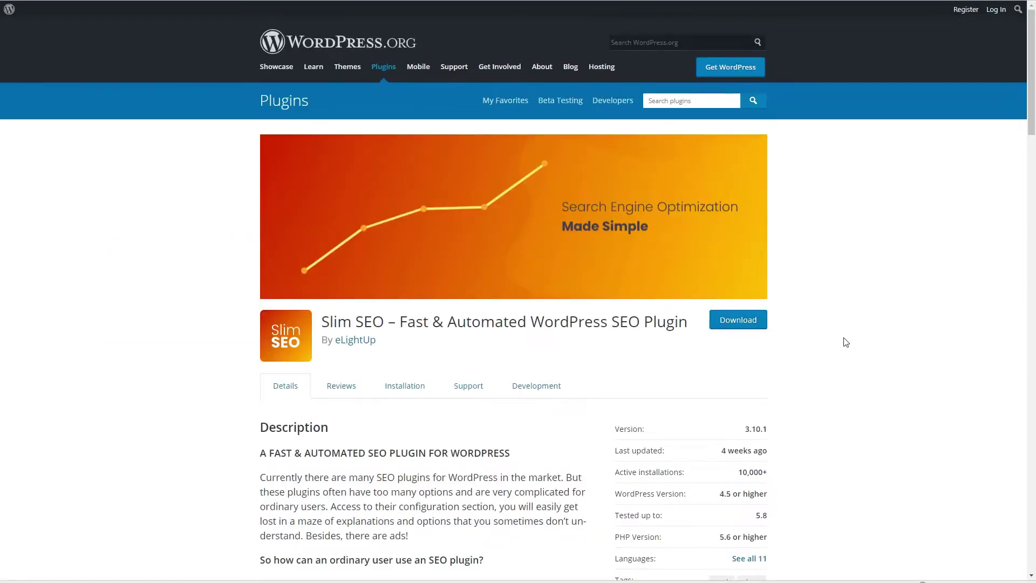
# Scroll through Slim SEO's plugin page to review ratings, the support forum and install-growth statistics
pyautogui.scroll(-4, 845, 342)
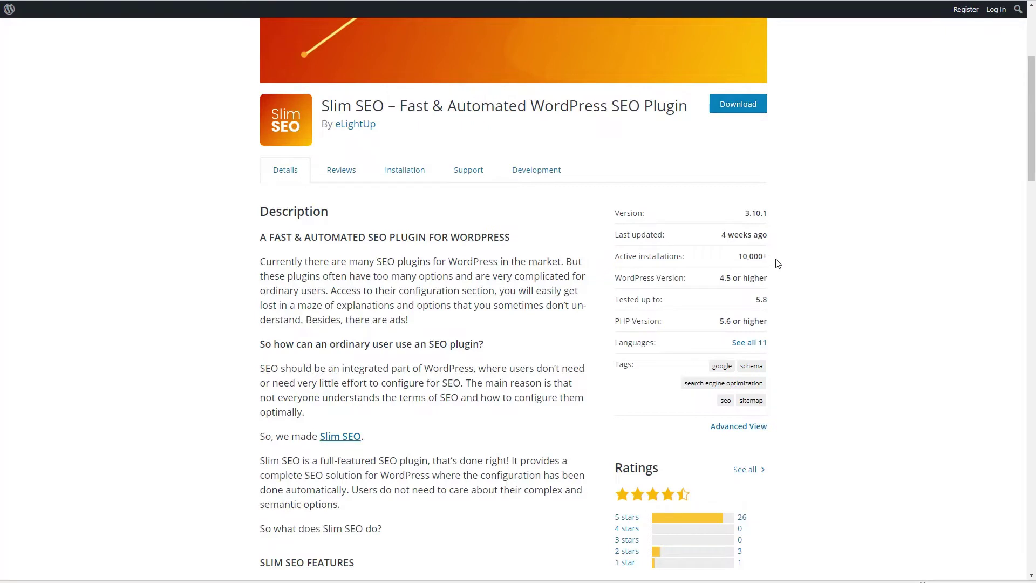
pyautogui.scroll(-1, 777, 263)
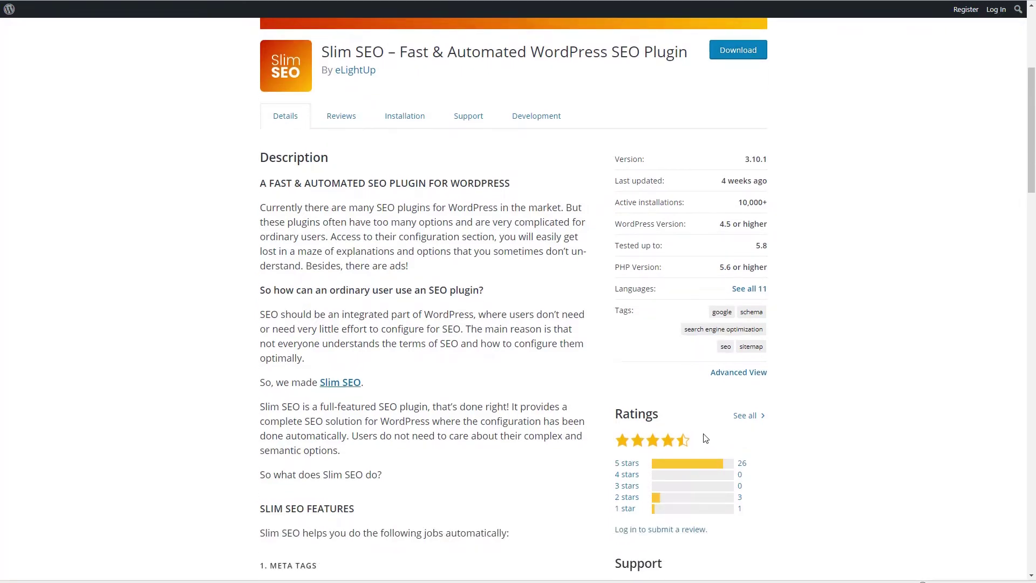
pyautogui.scroll(-1, 703, 437)
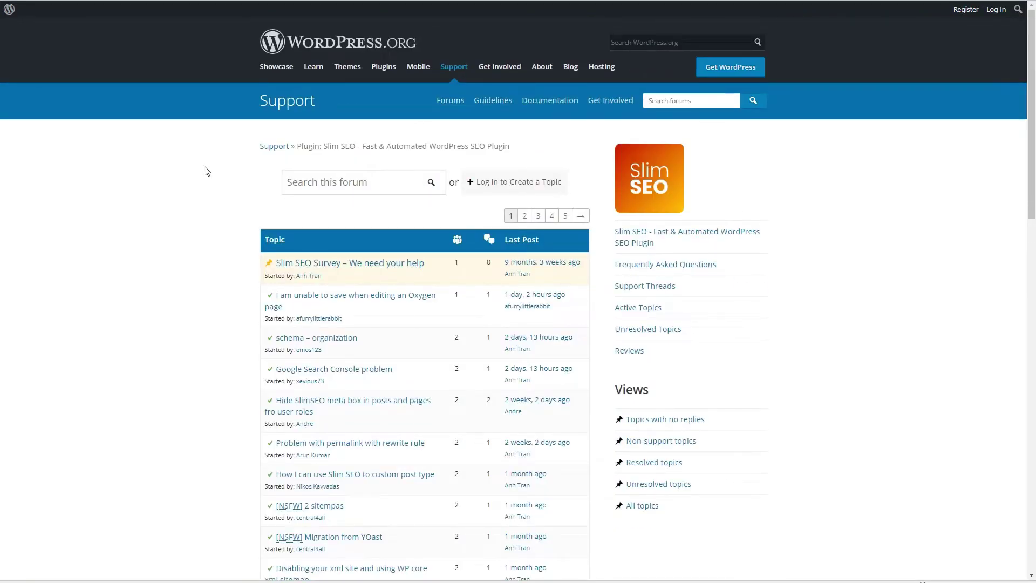
pyautogui.scroll(-1, 205, 170)
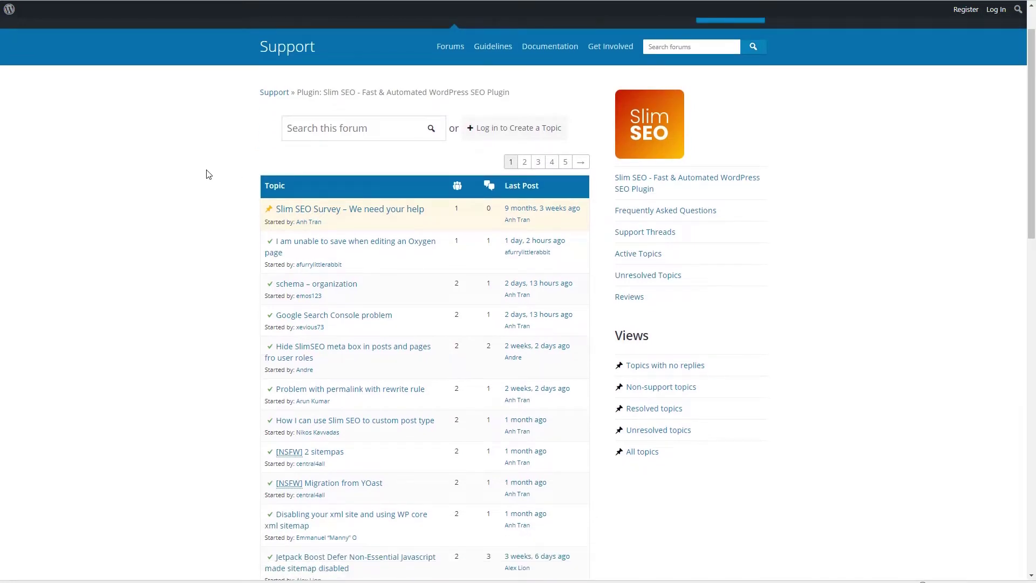
pyautogui.scroll(1, 207, 172)
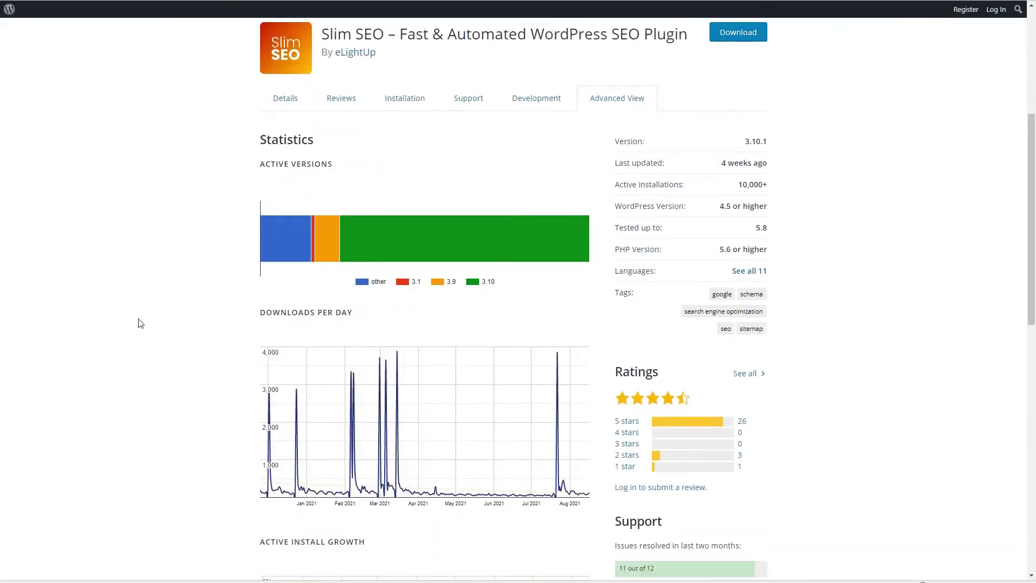
pyautogui.scroll(-7, 139, 323)
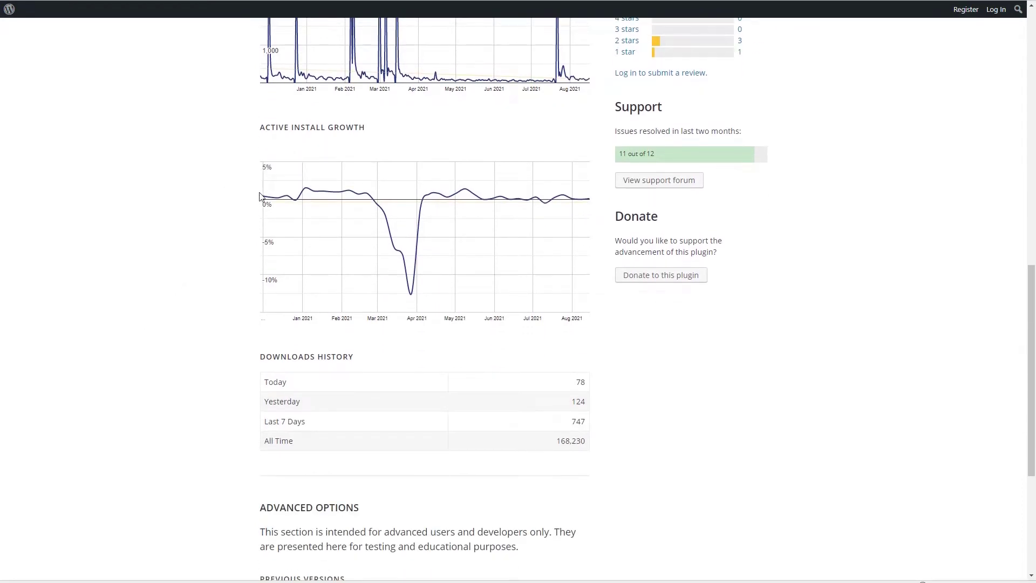
pyautogui.moveTo(339, 197)
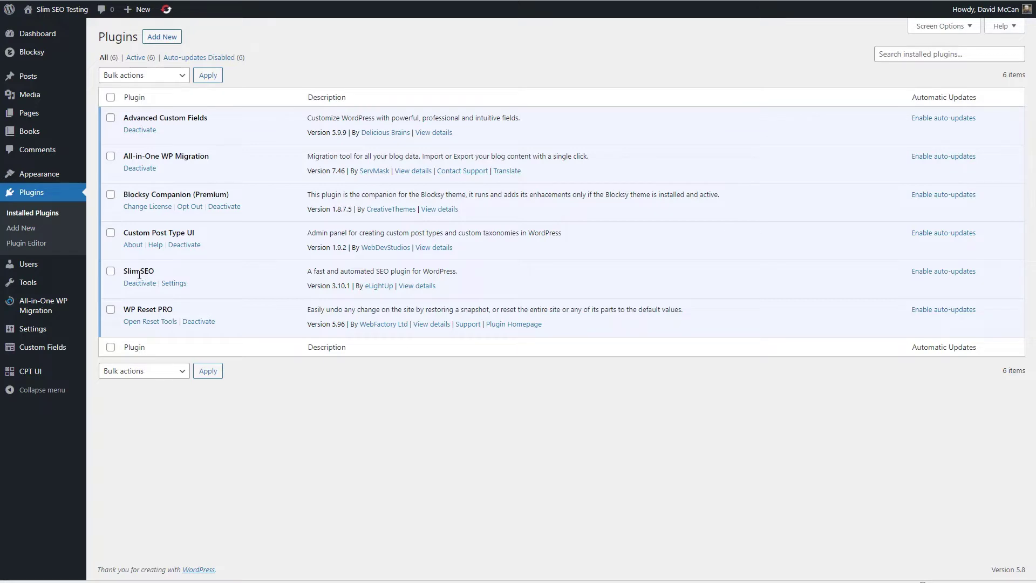
# Open the Slim SEO entry under the Settings menu
pyautogui.moveTo(33, 328)
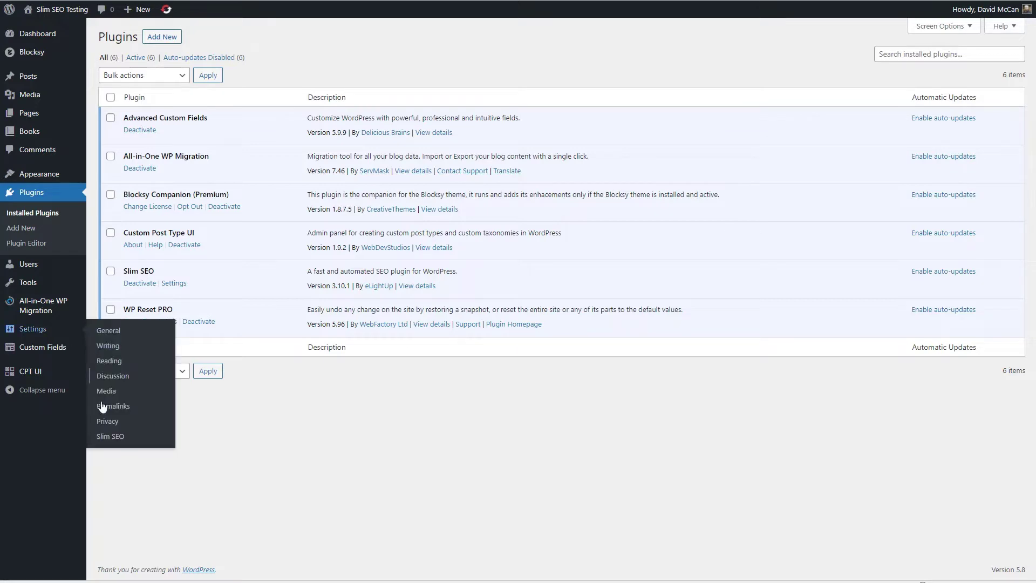
pyautogui.click(104, 440)
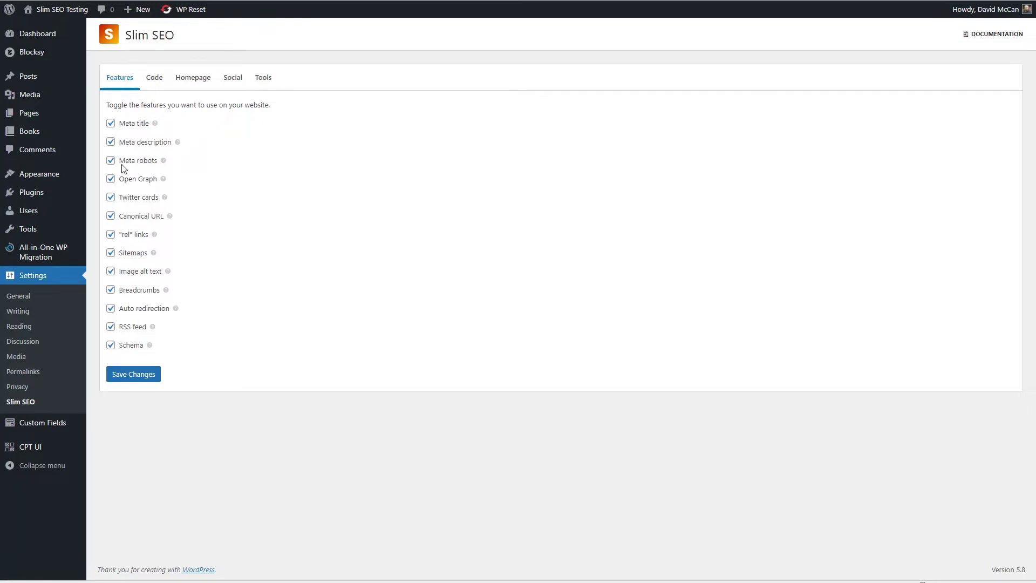
# Read the help tooltips of the Features toggles, then view the empty Header, Body and Footer code boxes
pyautogui.moveTo(155, 127)
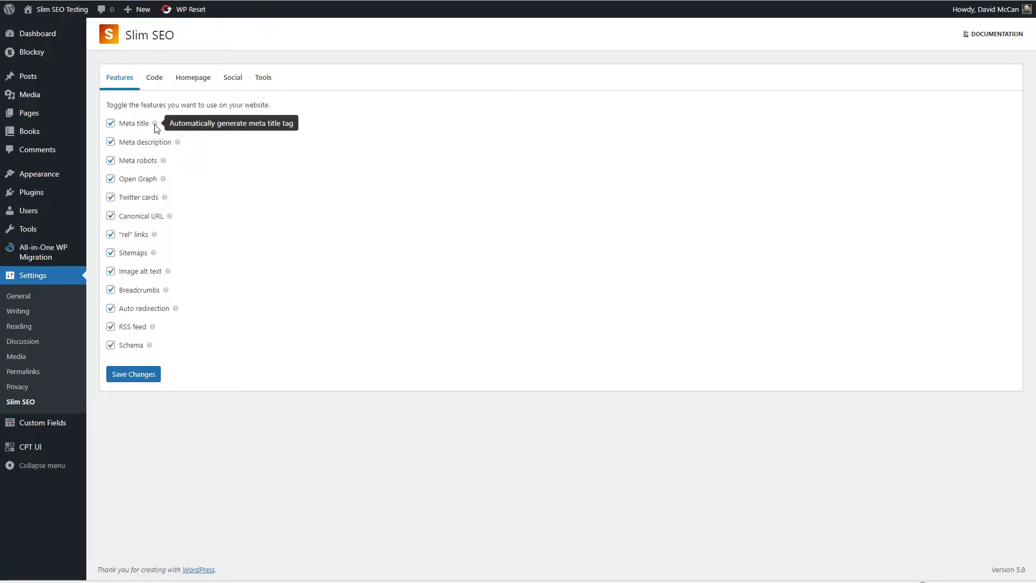
pyautogui.moveTo(179, 144)
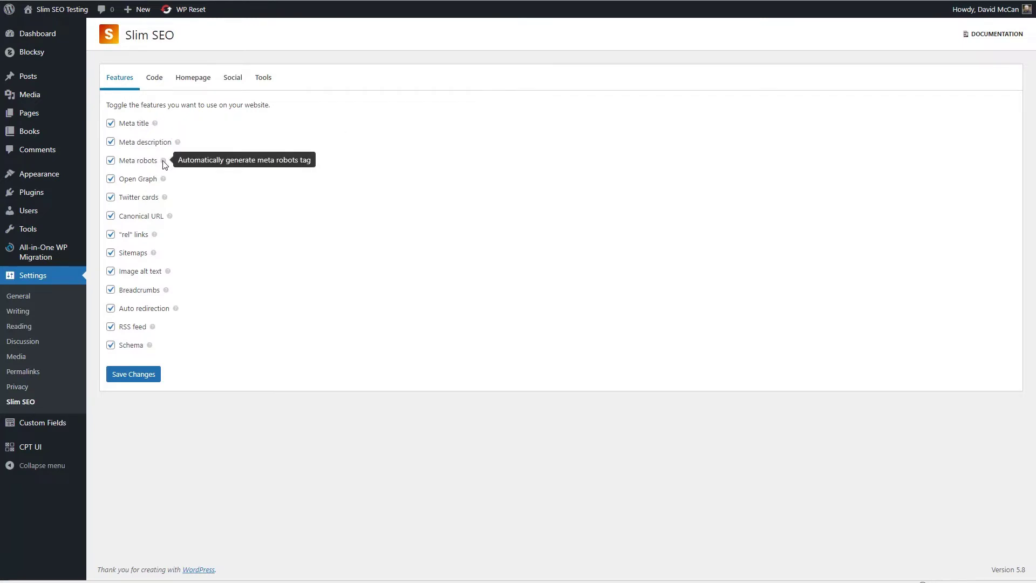
pyautogui.moveTo(164, 180)
pyautogui.moveTo(164, 198)
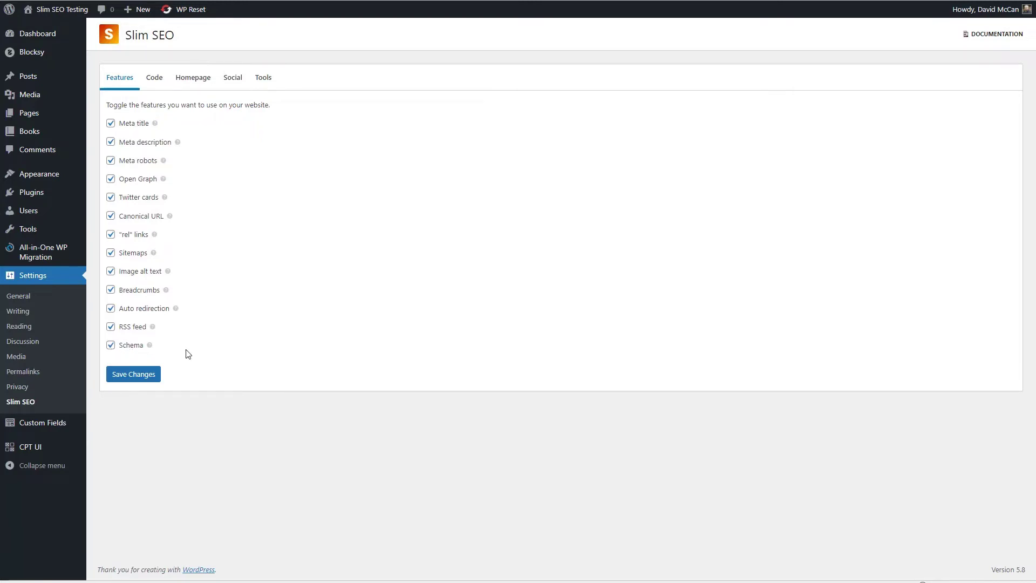
pyautogui.click(154, 79)
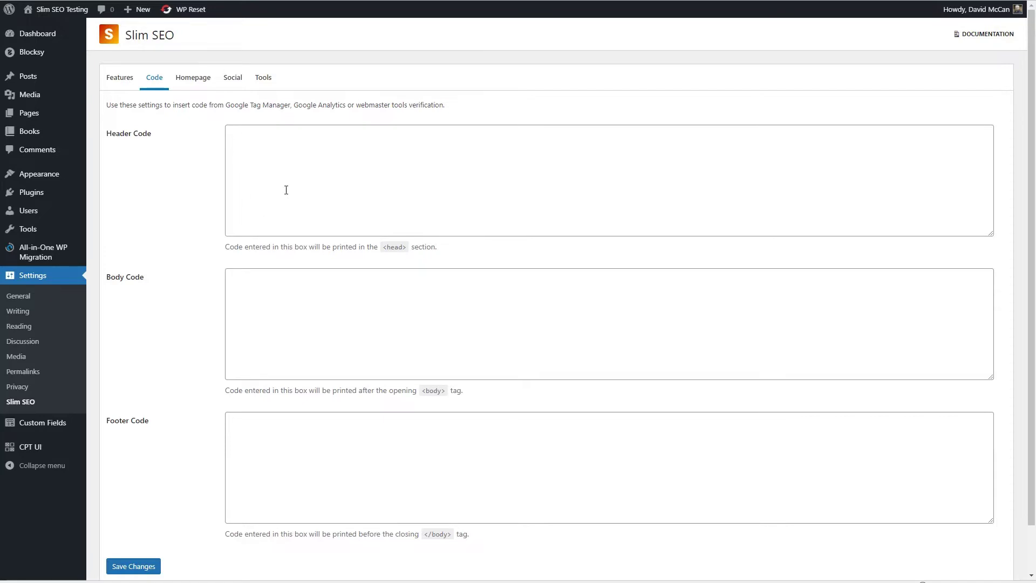
# Review the Homepage meta title and description, then the Social default images and analytics settings
pyautogui.click(192, 78)
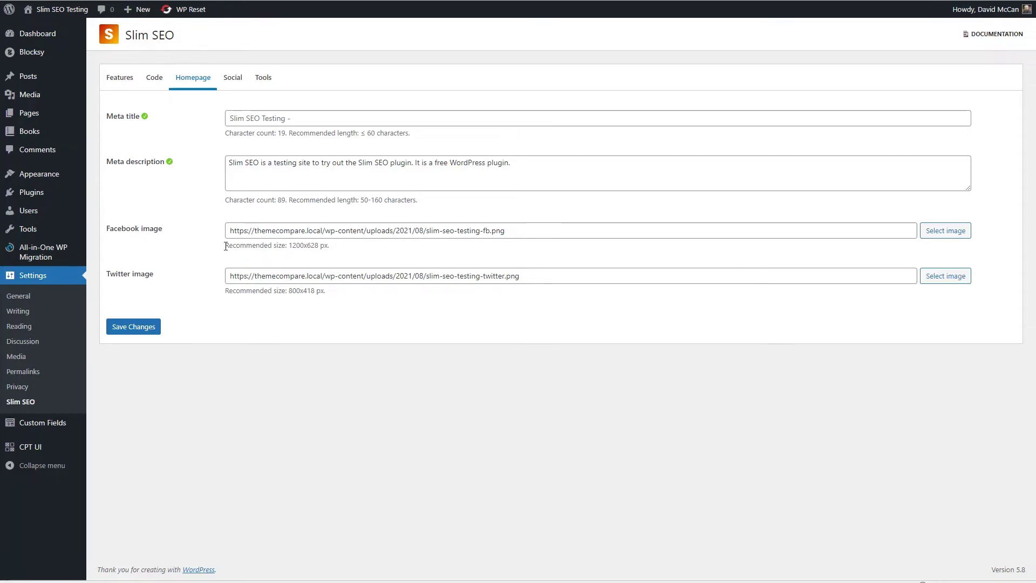
pyautogui.click(231, 80)
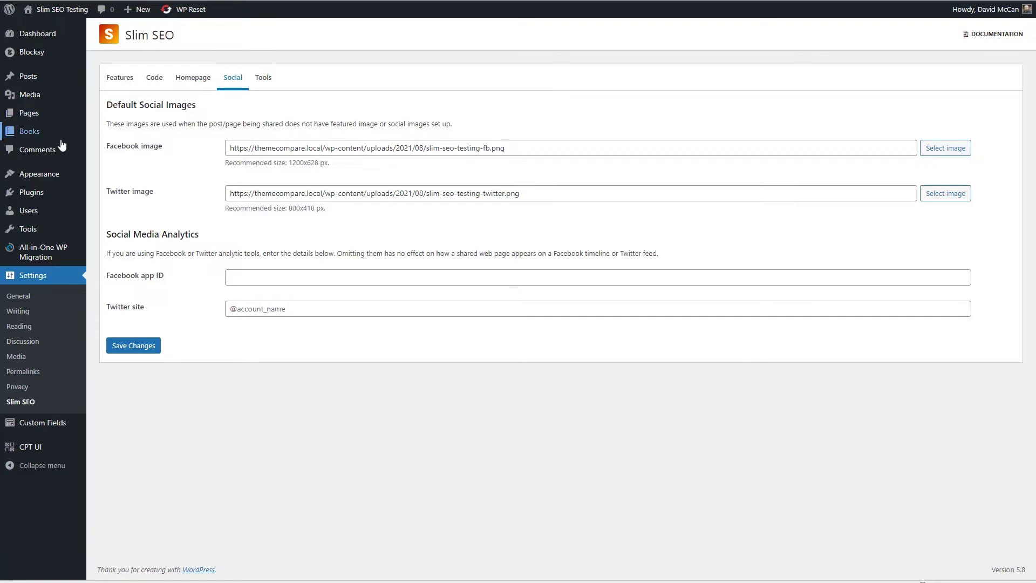
pyautogui.moveTo(21, 134)
pyautogui.click(263, 78)
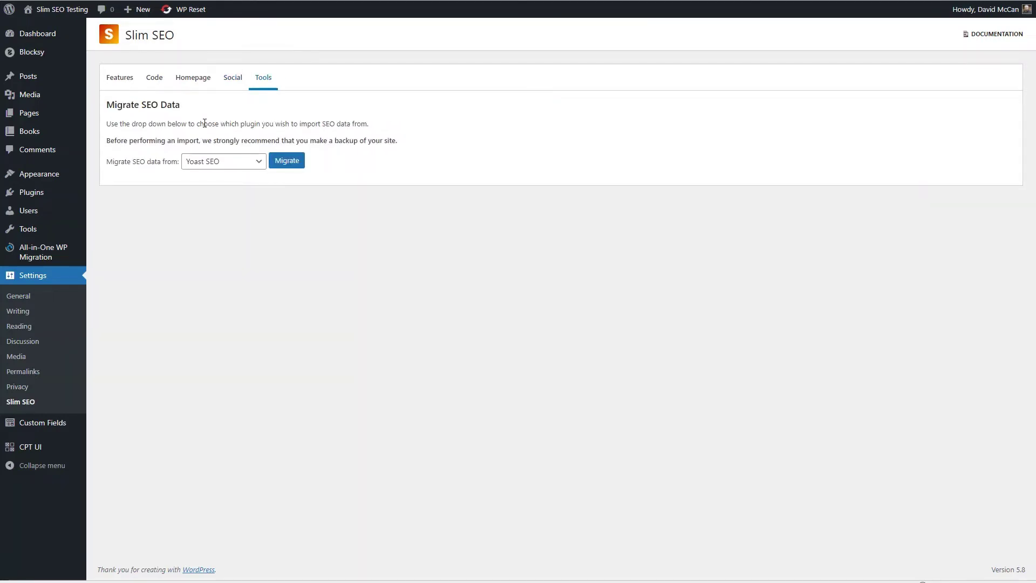
# List the SEO plugins available as migration sources on the Tools tab, then return to Features
pyautogui.click(257, 161)
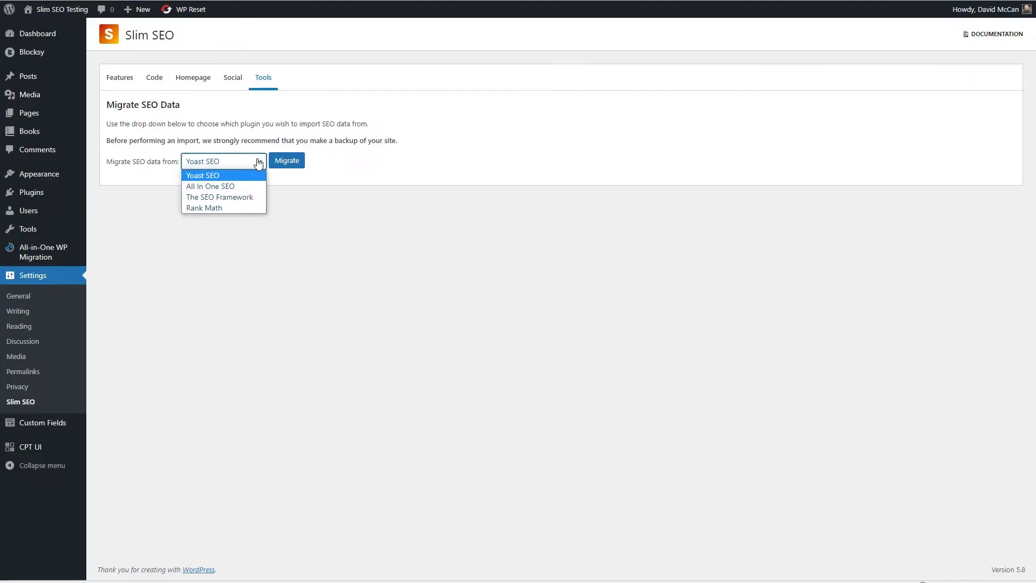
pyautogui.doubleClick(227, 141)
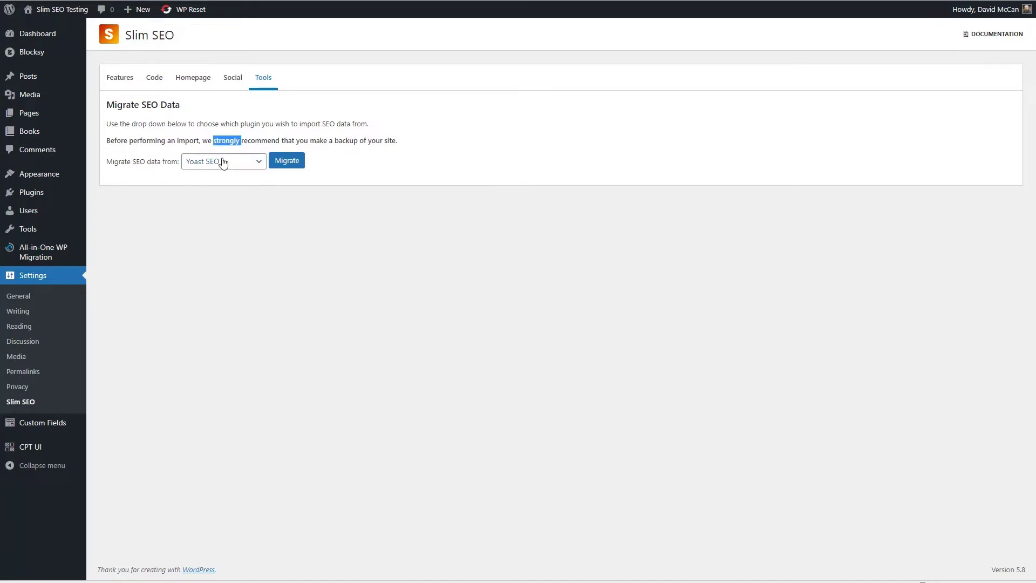
pyautogui.click(195, 151)
pyautogui.click(121, 80)
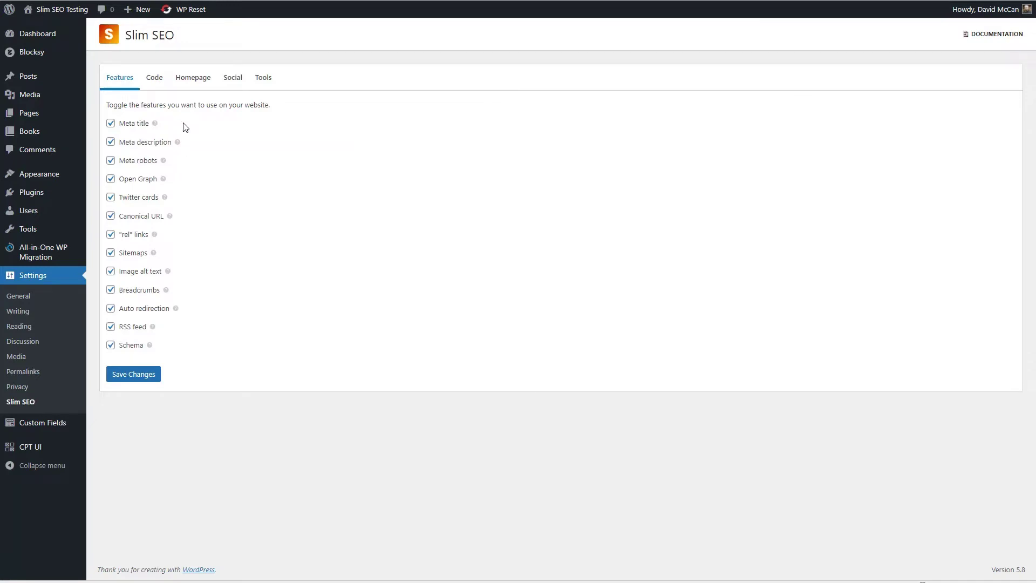
pyautogui.moveTo(60, 80)
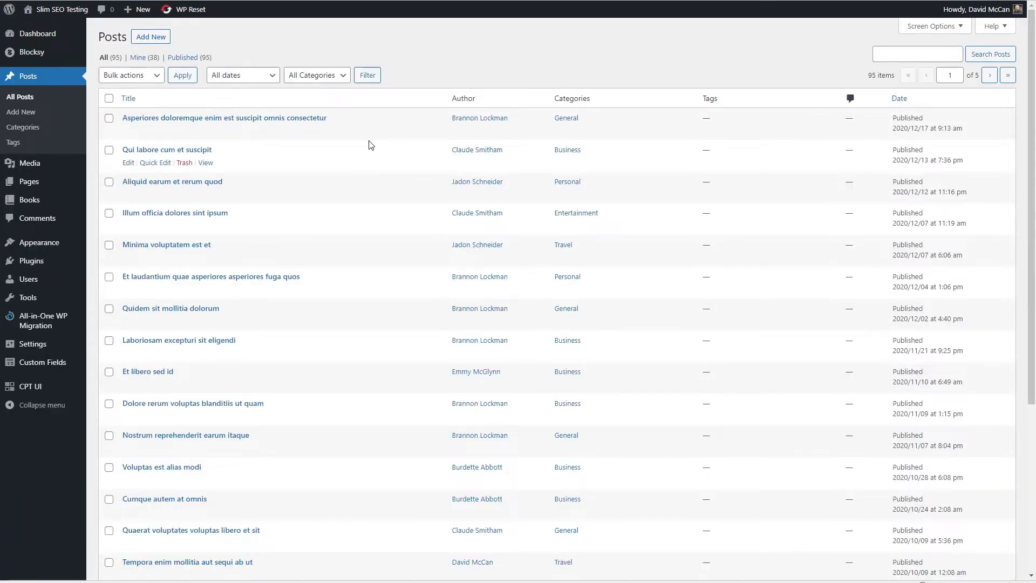
# Open the post 'Qui labore cum et suscipit' in the editor and scroll to its SEO fields
pyautogui.click(210, 148)
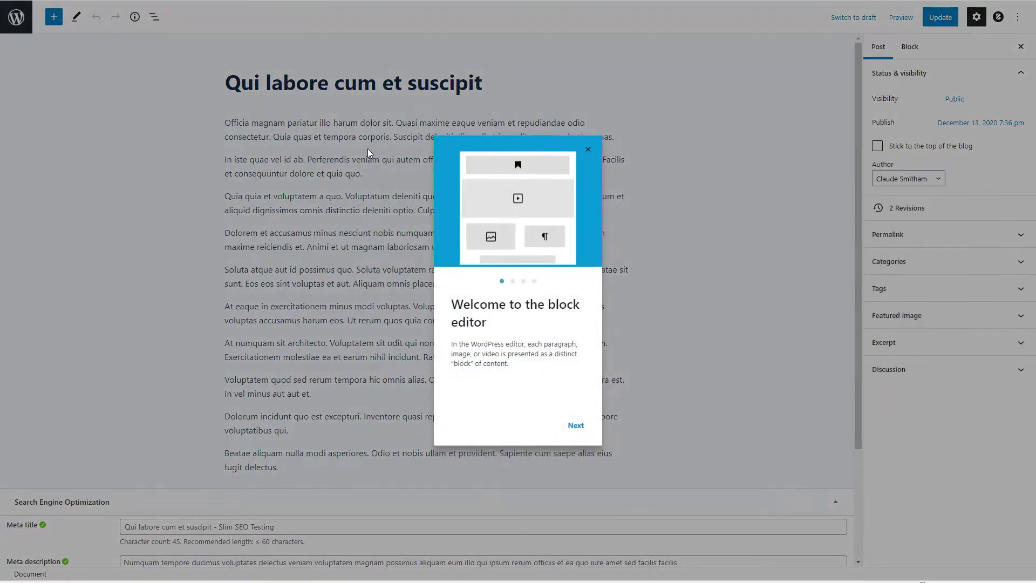
pyautogui.click(368, 148)
pyautogui.scroll(-3, 330, 276)
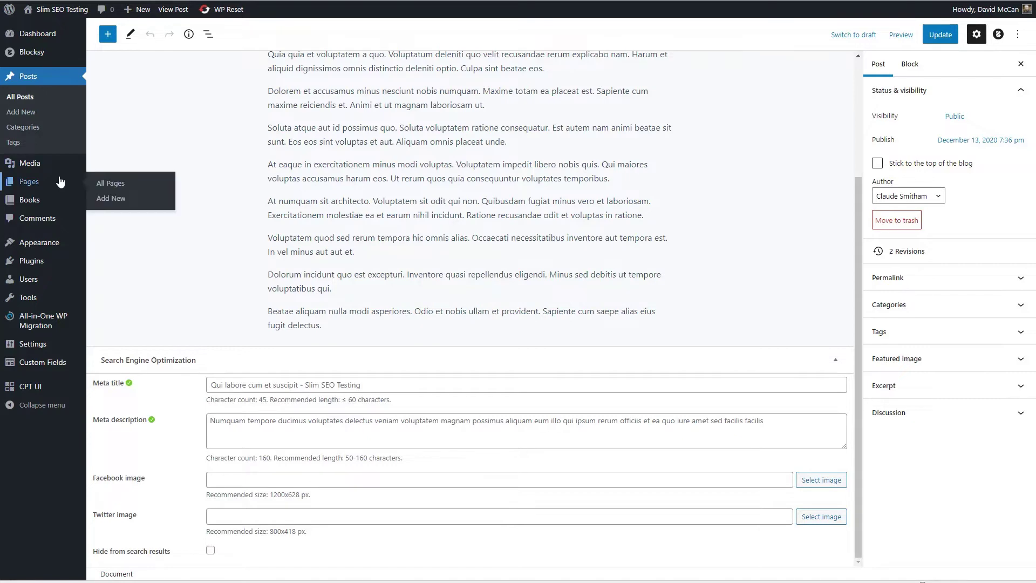
pyautogui.moveTo(68, 201)
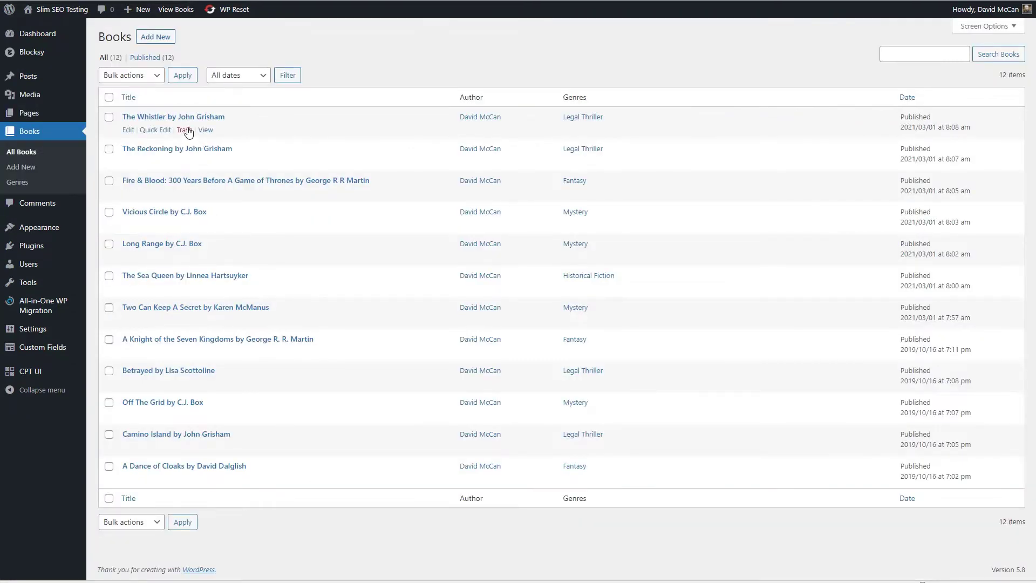
# Open 'The Whistler' by John Grisham and check its auto-filled SEO meta title and description
pyautogui.click(184, 116)
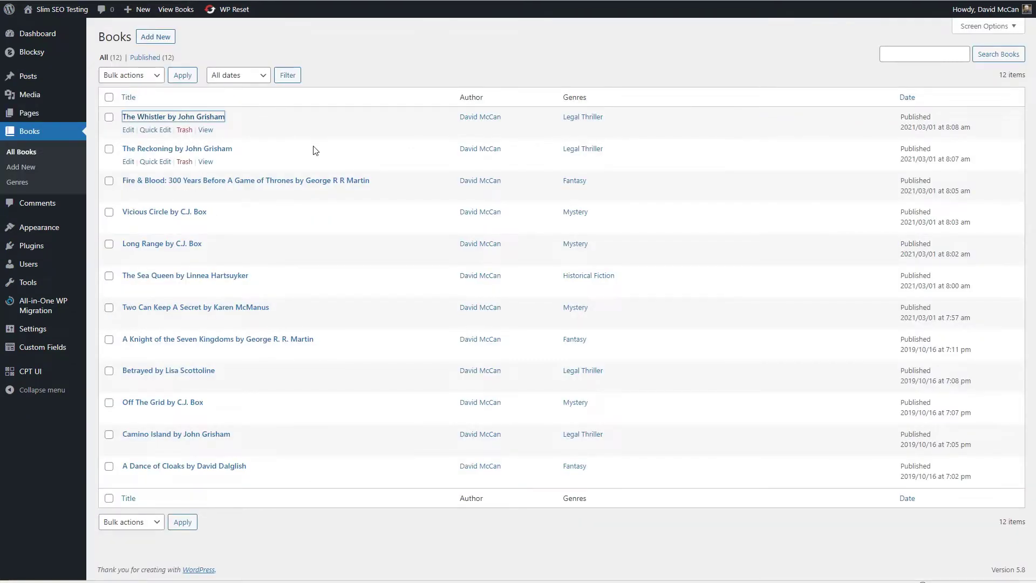
pyautogui.scroll(-3, 290, 443)
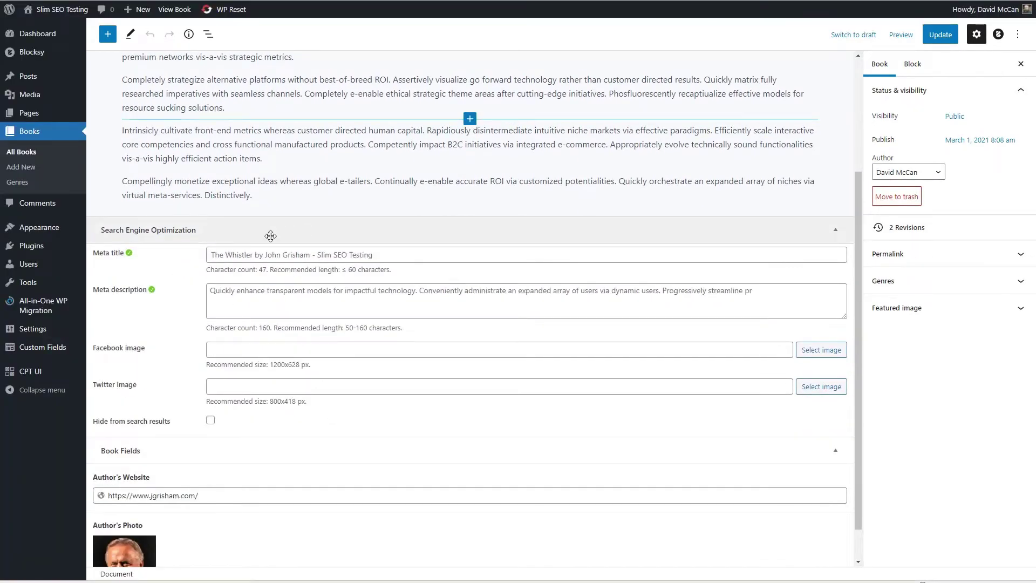
pyautogui.scroll(3, 220, 206)
pyautogui.scroll(-2, 220, 207)
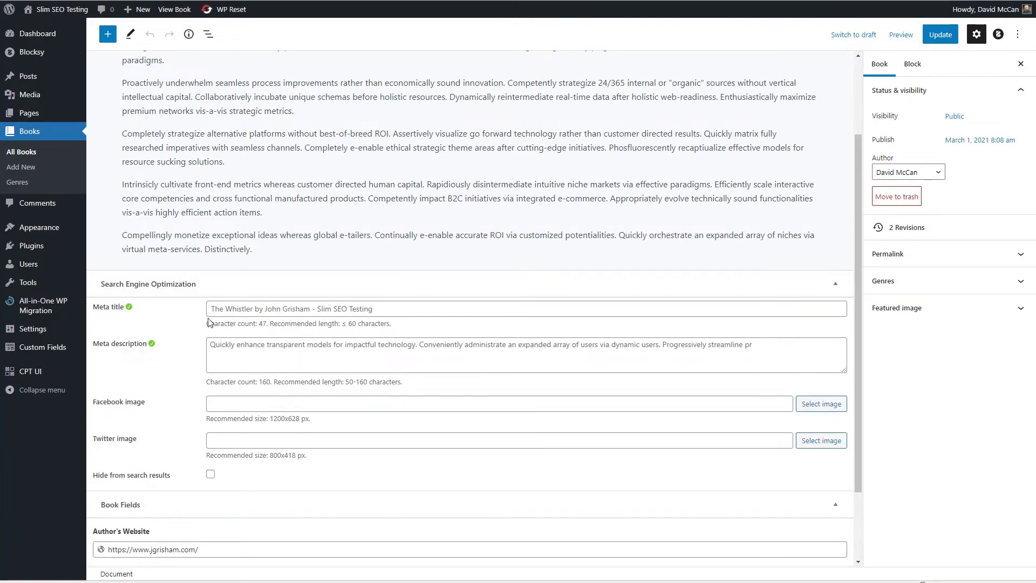
pyautogui.click(57, 28)
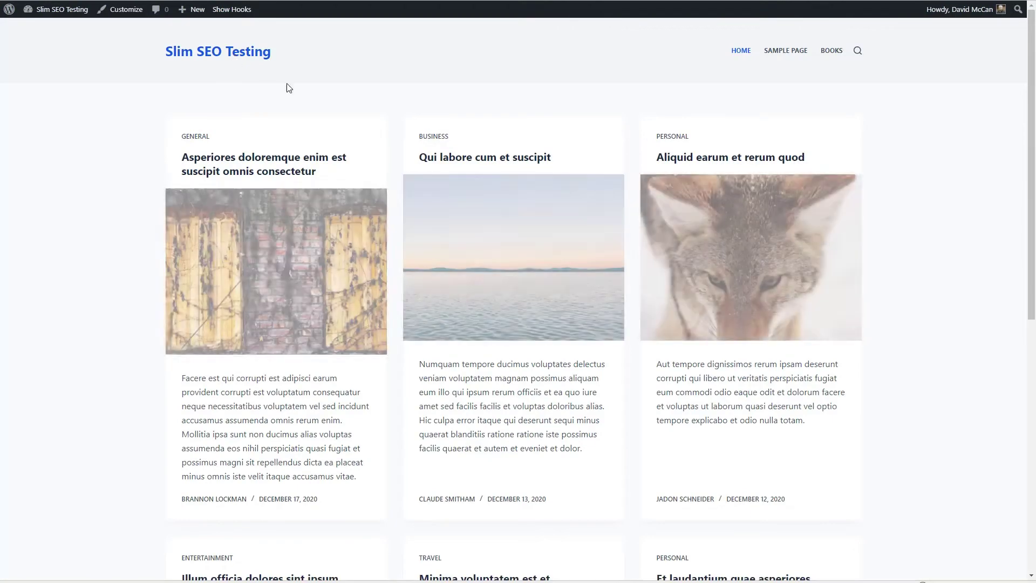
# Open 'Qui labore cum et suscipit' on the live site and view its page source
pyautogui.click(443, 157)
pyautogui.rightClick(112, 96)
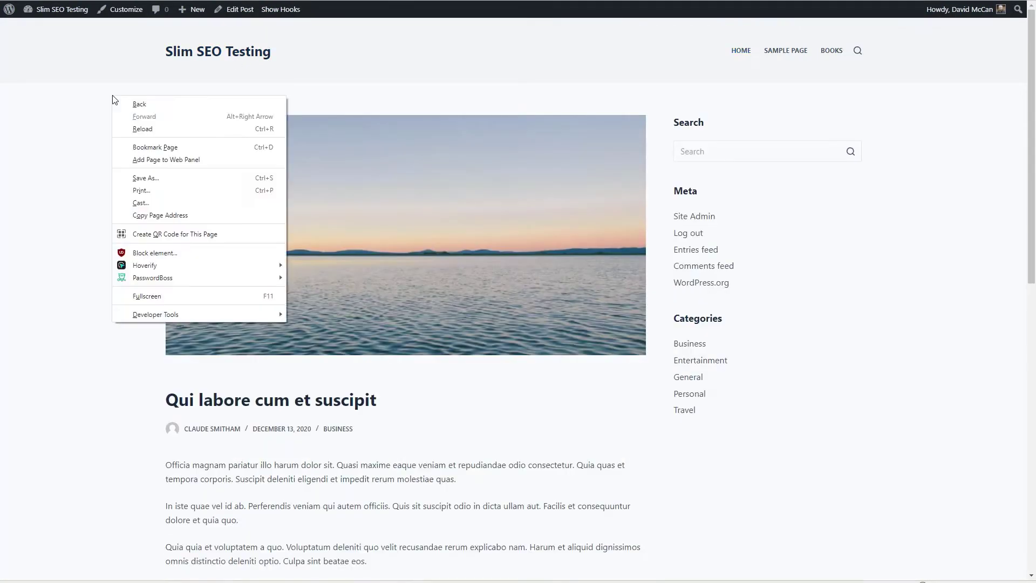
pyautogui.moveTo(222, 313)
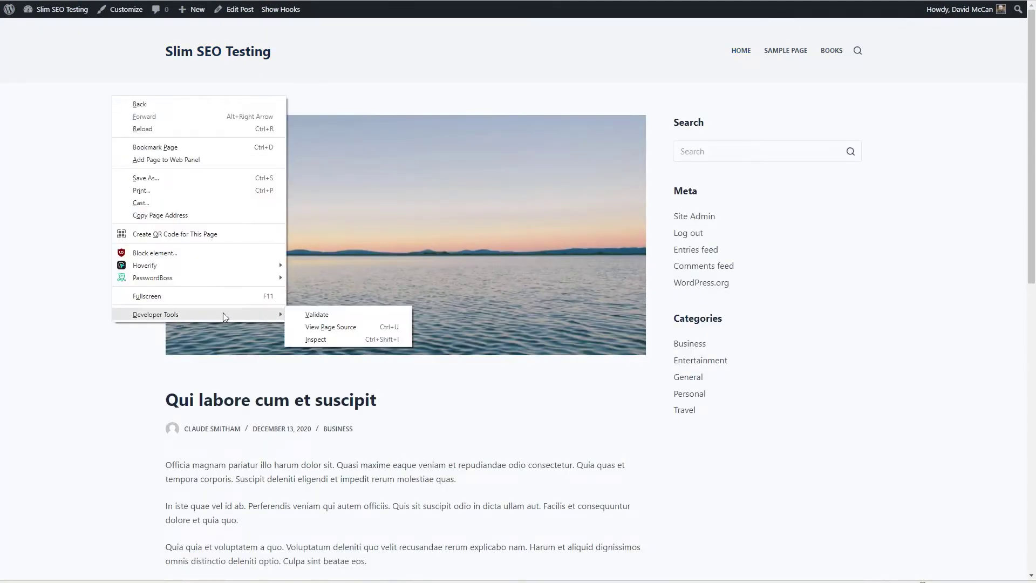
pyautogui.click(318, 326)
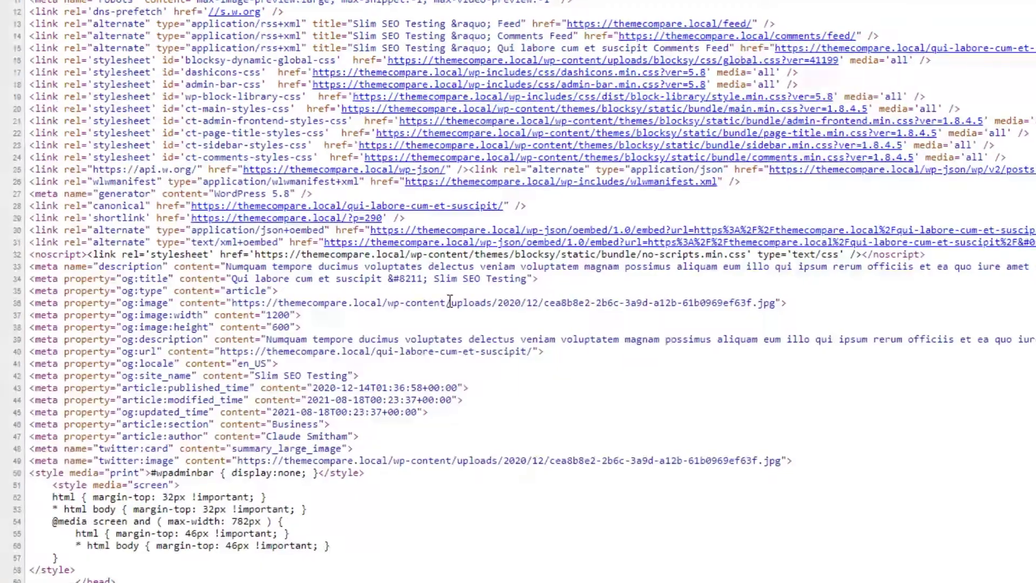
pyautogui.scroll(-3, 450, 301)
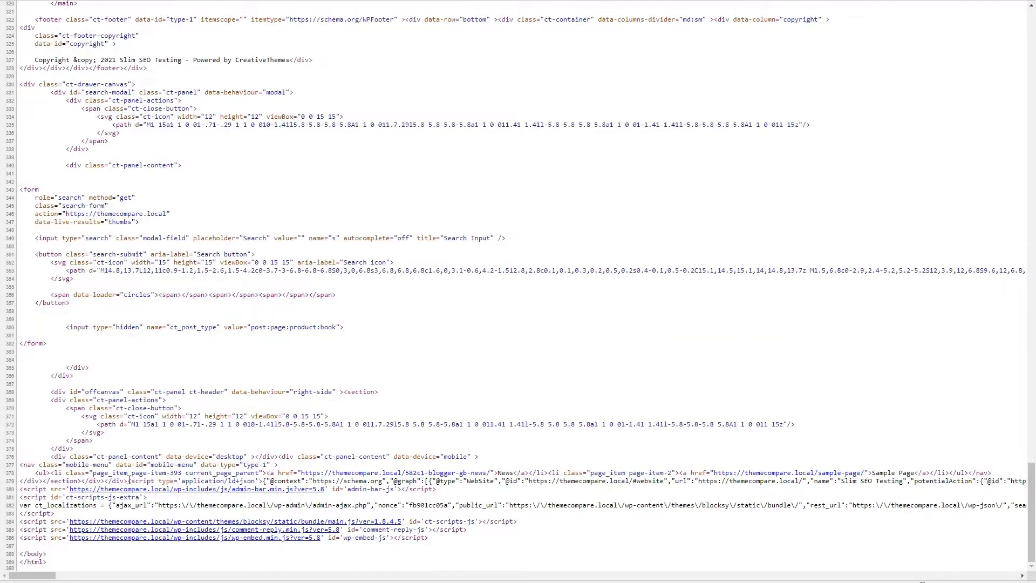
# Select the ld+json schema script in the page source and paste it into a text editor
pyautogui.moveTo(129, 480); pyautogui.dragTo(262, 480)
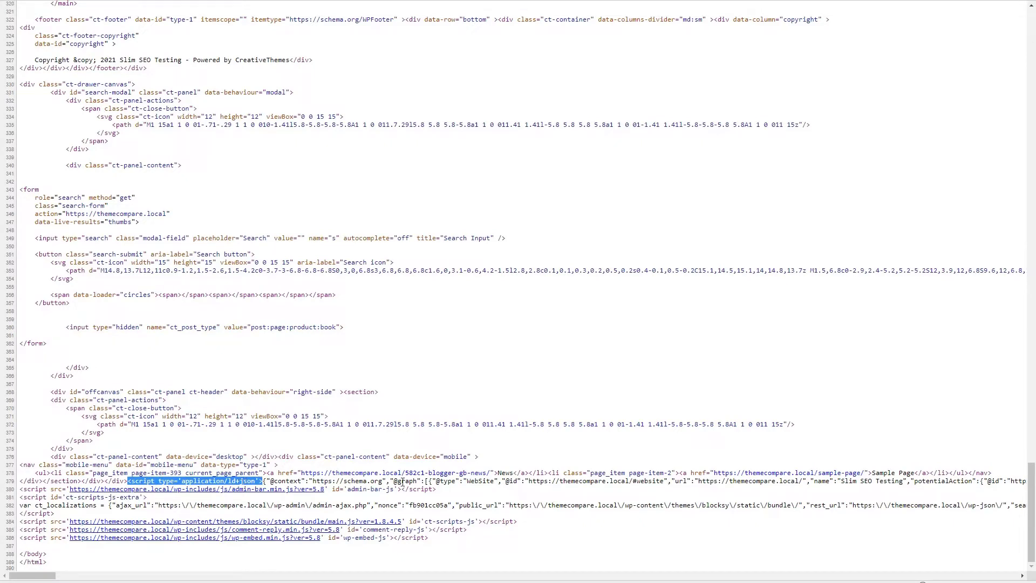
pyautogui.click(218, 481)
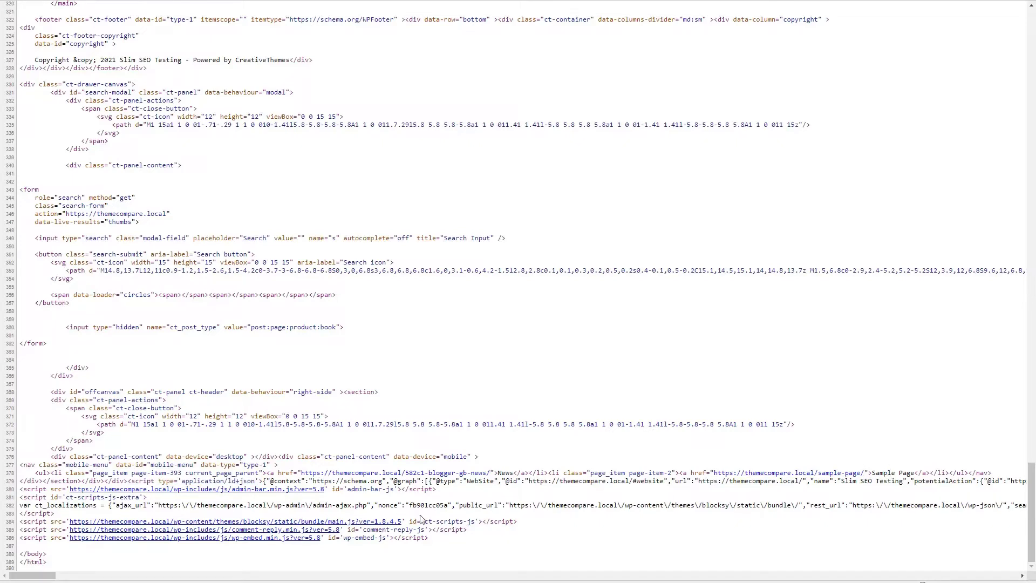
pyautogui.hotkey('alt', 'Tab')
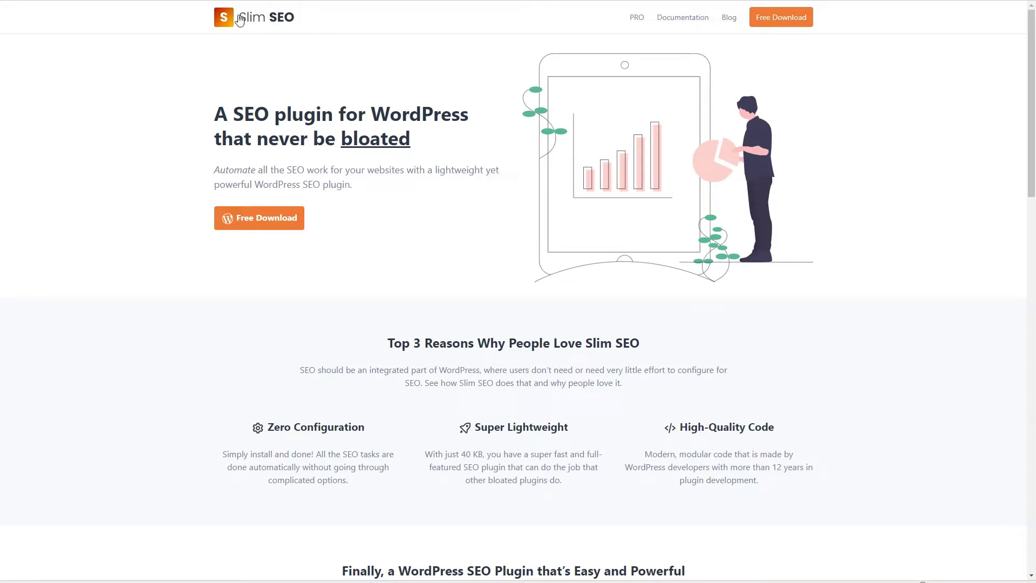
# Open the Slim SEO Documentation at its Installation article, then the Meta Title Tag article
pyautogui.click(675, 21)
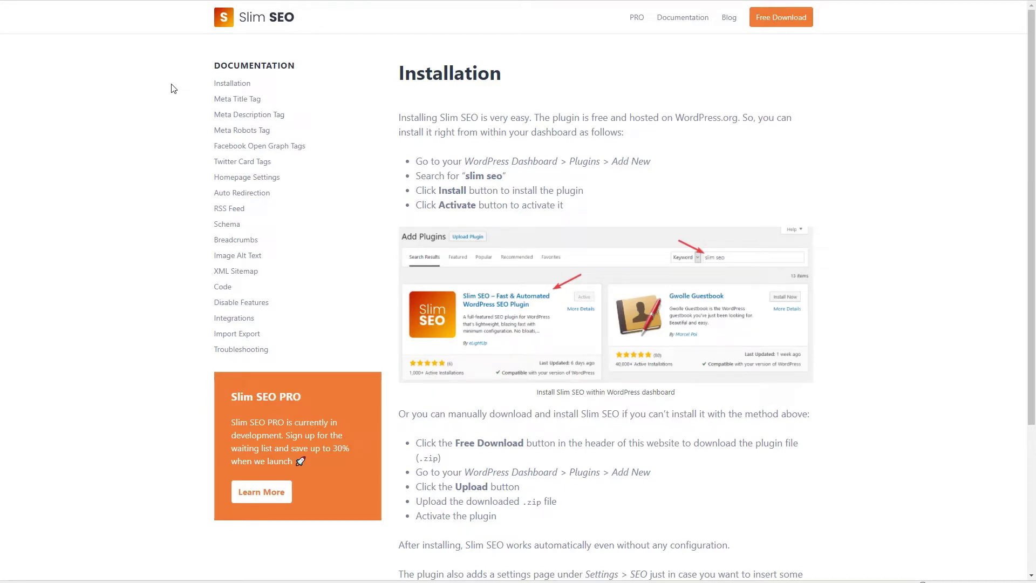
pyautogui.click(222, 99)
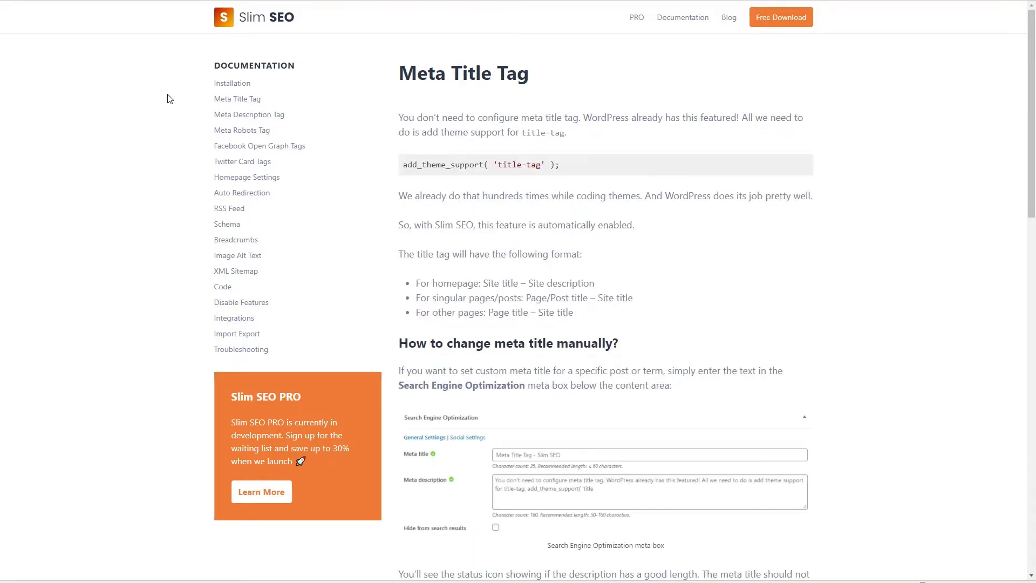
# Scroll through the Meta Title Tag article's code snippets, then back to the top
pyautogui.scroll(-2, 167, 99)
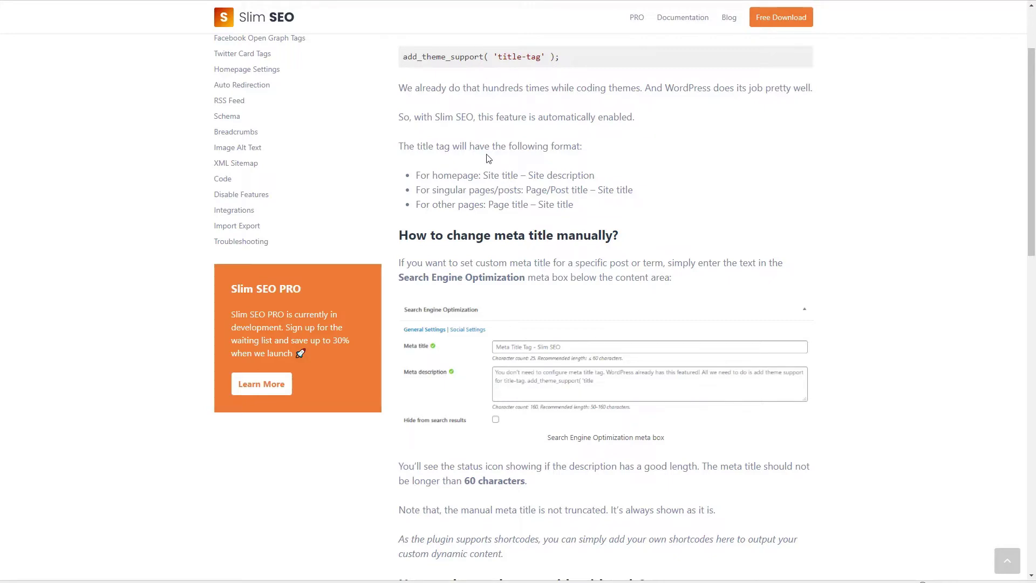
pyautogui.scroll(-1, 490, 176)
pyautogui.scroll(-8, 490, 176)
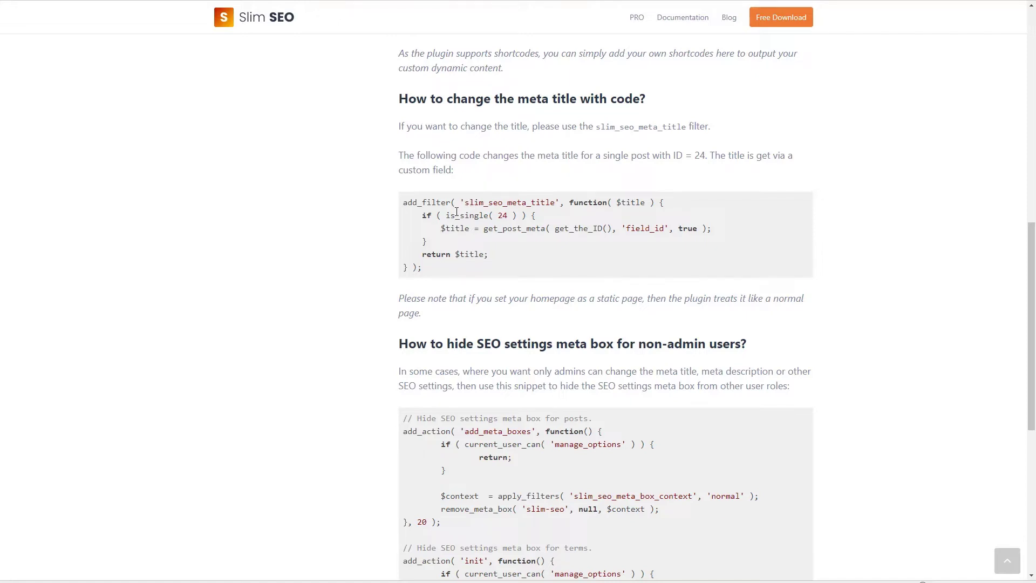
pyautogui.scroll(-1, 457, 211)
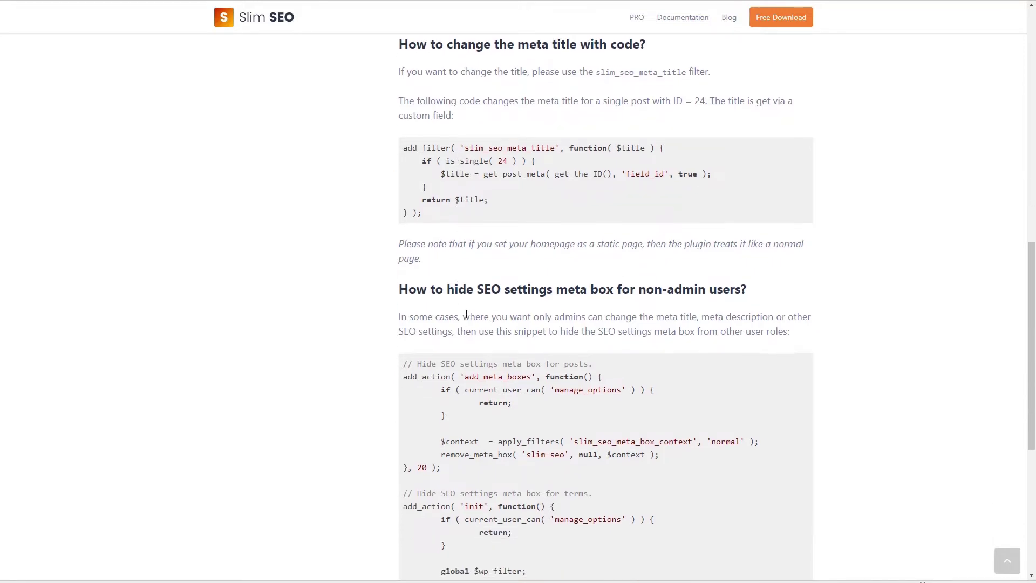
pyautogui.scroll(-1, 486, 292)
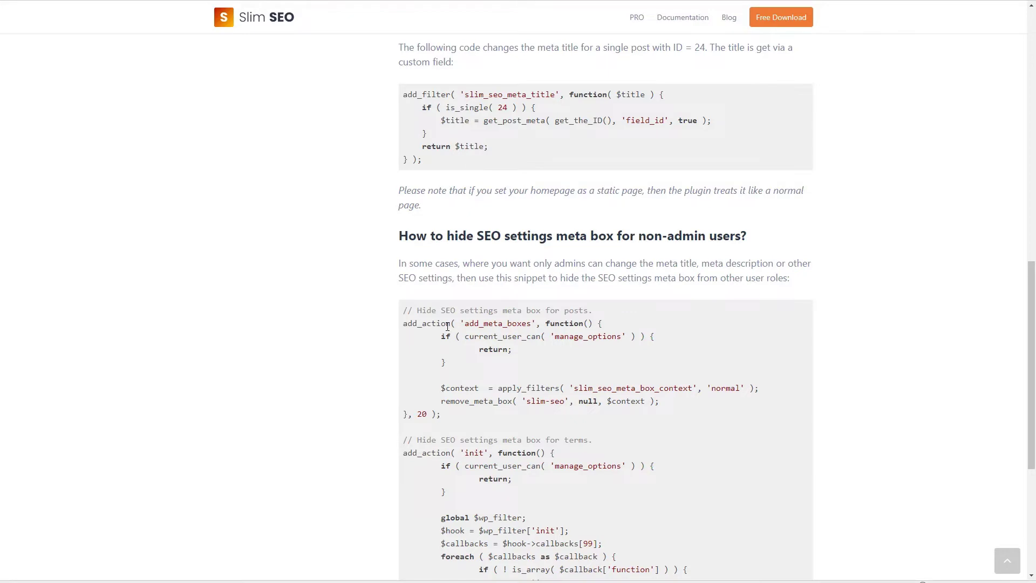
pyautogui.scroll(4, 447, 327)
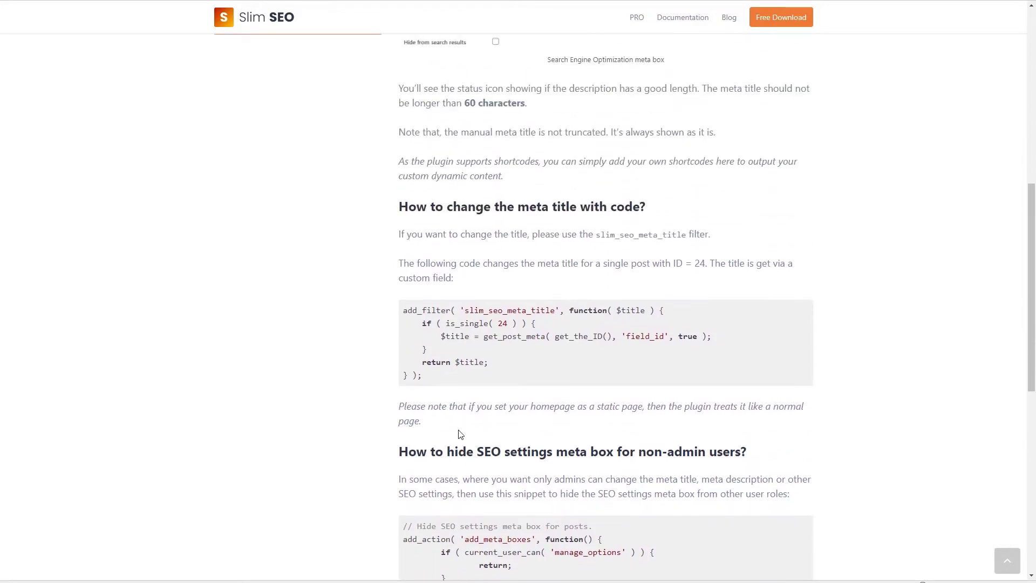
pyautogui.scroll(9, 509, 447)
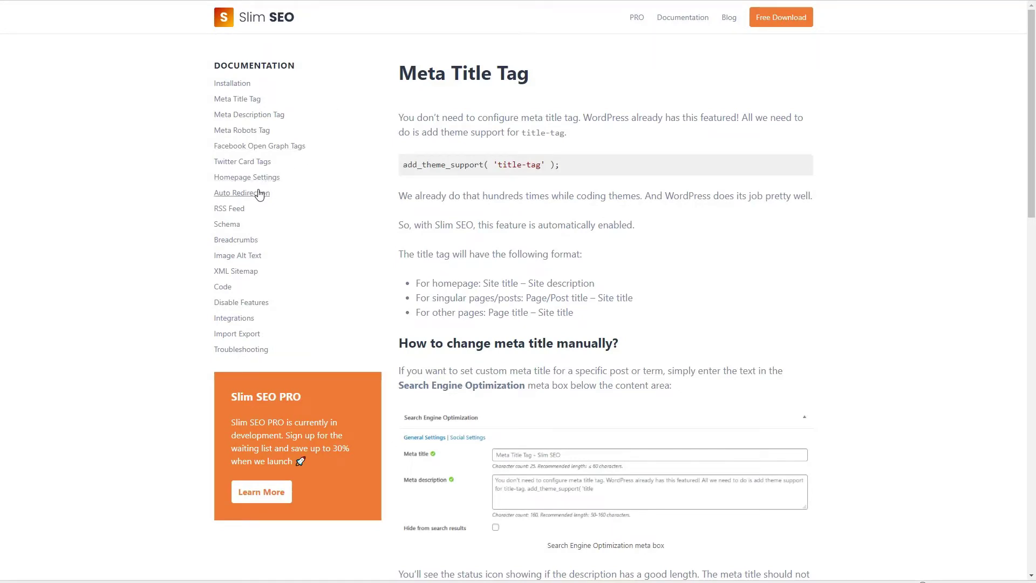
# Read through the Meta Description Tag article, then move on to the Auto Redirection article
pyautogui.click(250, 114)
pyautogui.scroll(-6, 429, 132)
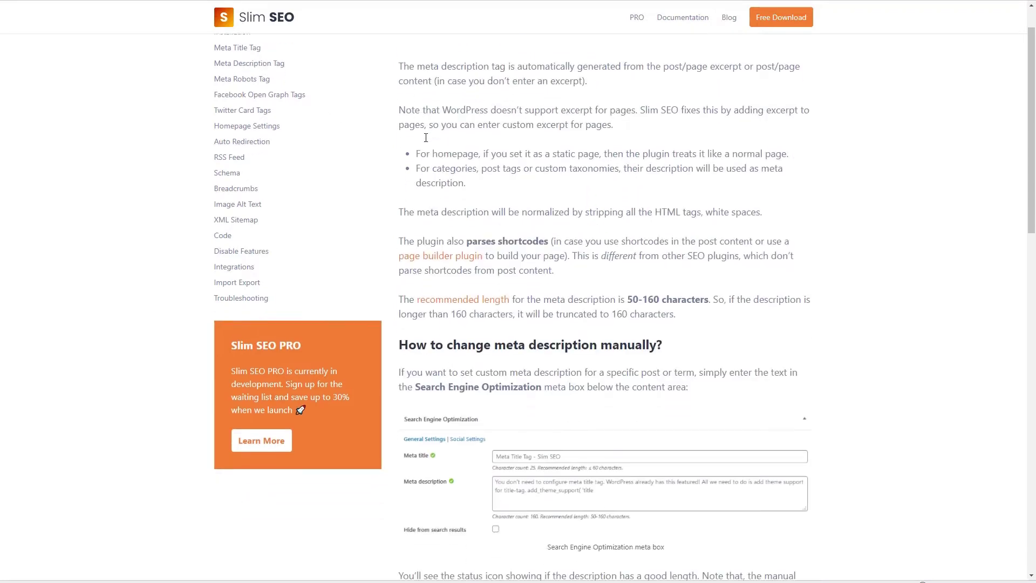
pyautogui.scroll(-3, 426, 142)
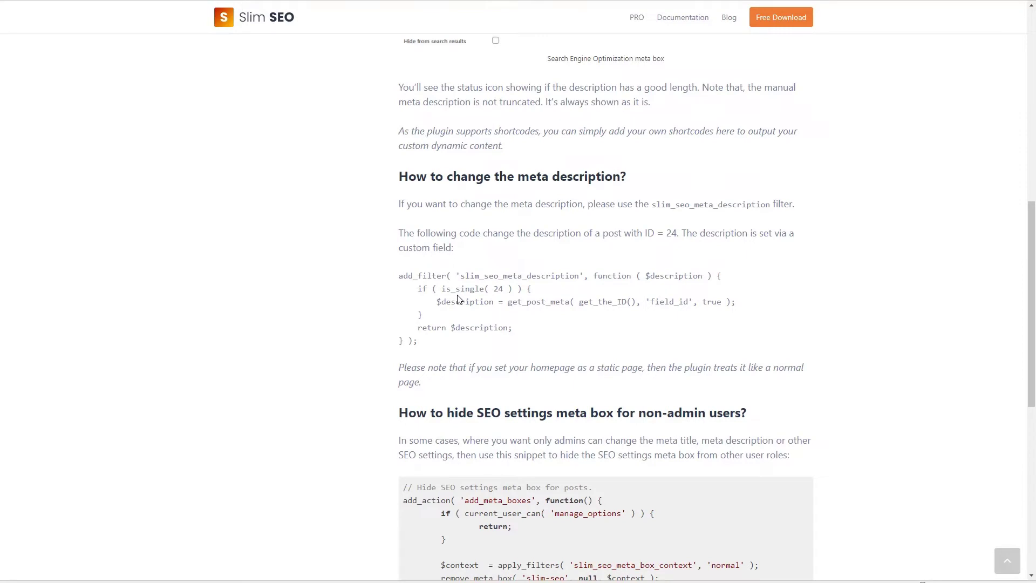
pyautogui.scroll(5, 428, 317)
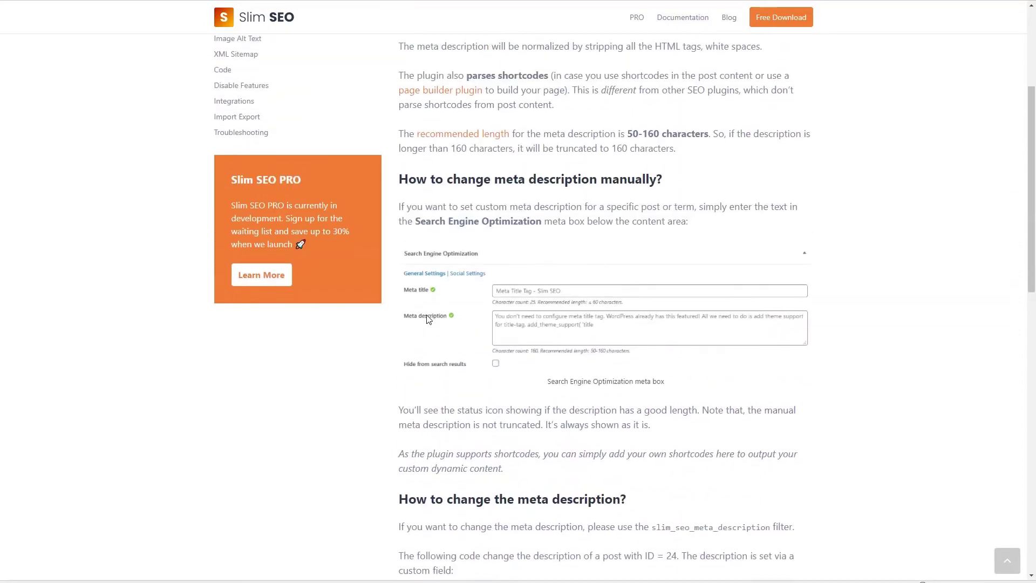
pyautogui.scroll(4, 427, 318)
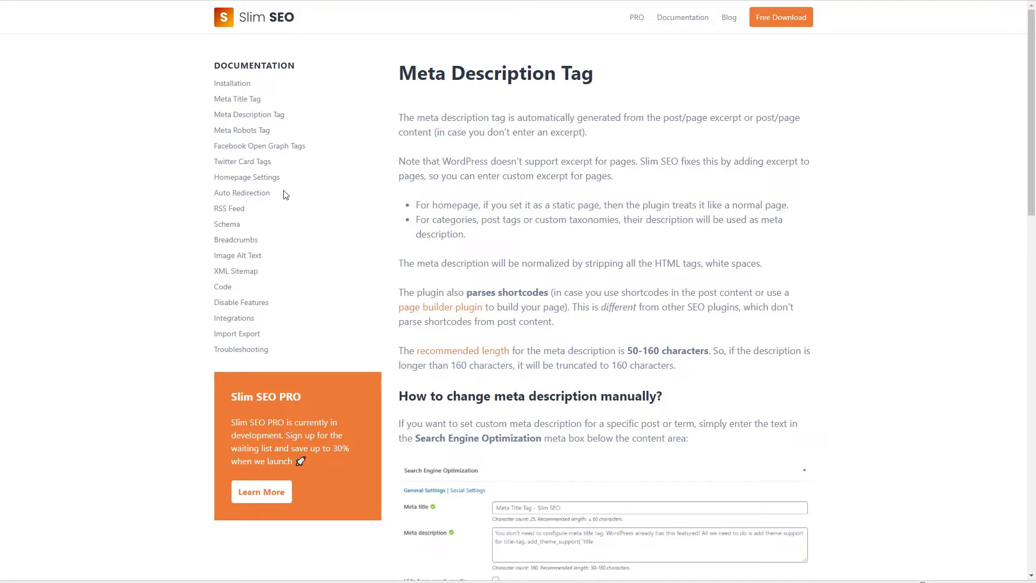
pyautogui.click(253, 195)
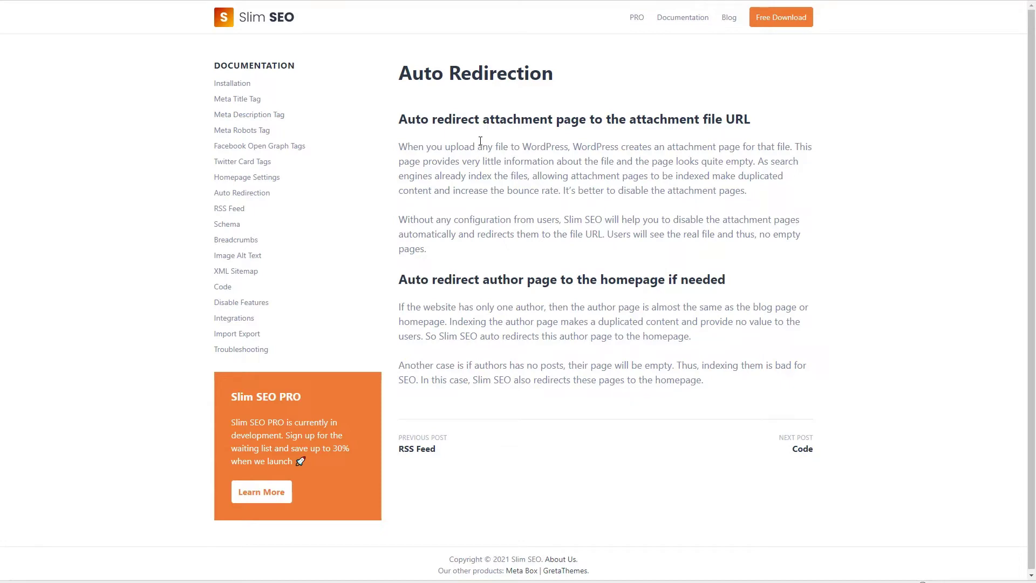
# View the RSS Feed article on switching feeds to summary, then go to the Schema article
pyautogui.click(238, 209)
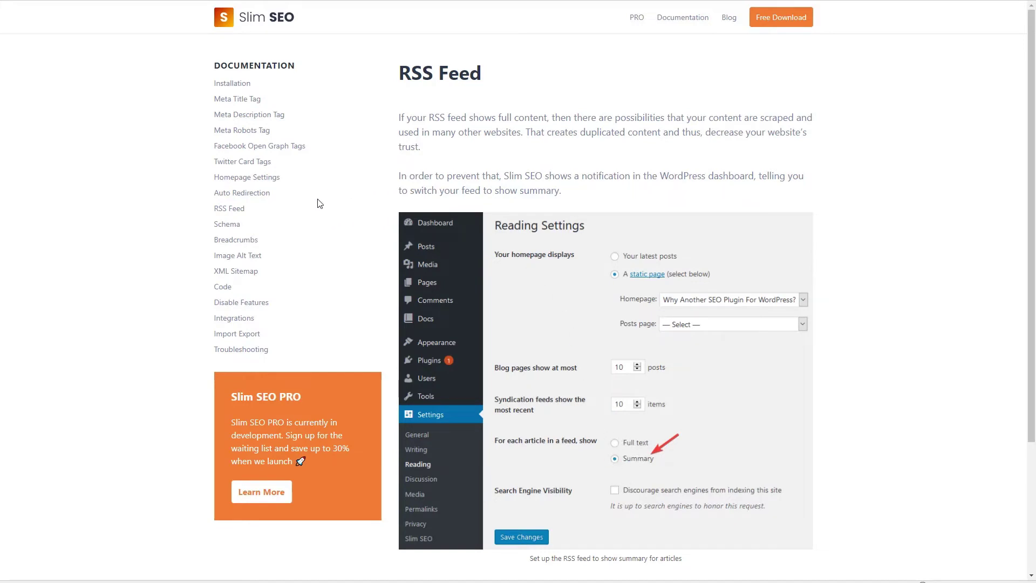
pyautogui.click(228, 224)
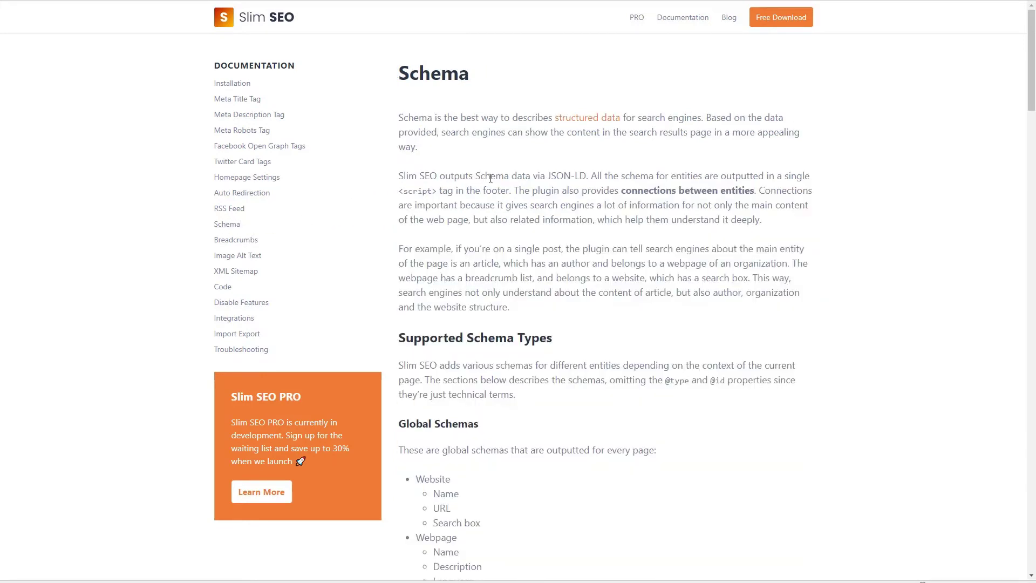
# Scroll through the Schema article's Global Schemas, Single Posts and Author Pages sections, then open XML Sitemap
pyautogui.scroll(-3, 504, 172)
pyautogui.scroll(-2, 504, 172)
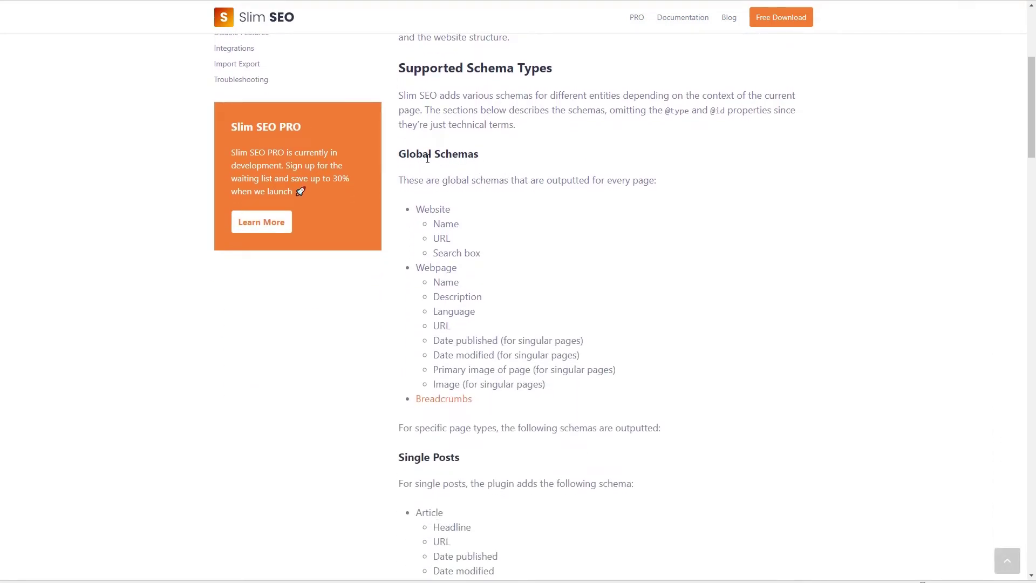
pyautogui.scroll(-2, 491, 155)
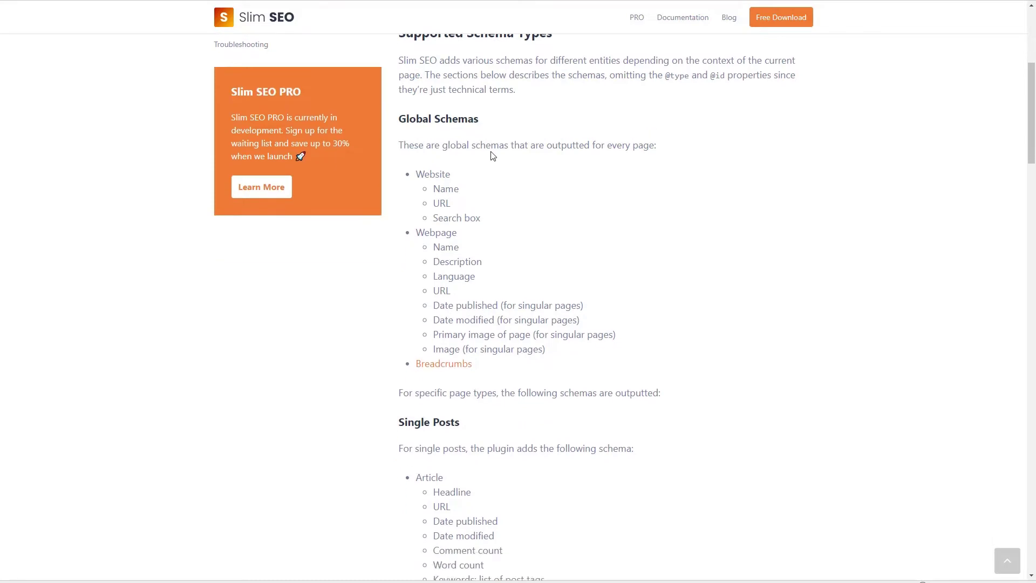
pyautogui.scroll(-5, 492, 156)
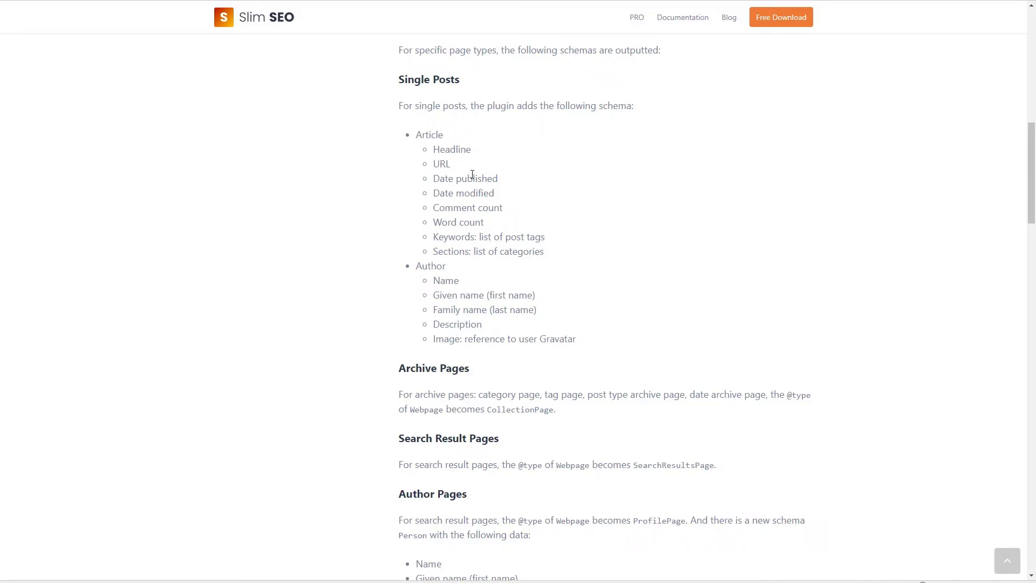
pyautogui.scroll(-3, 471, 174)
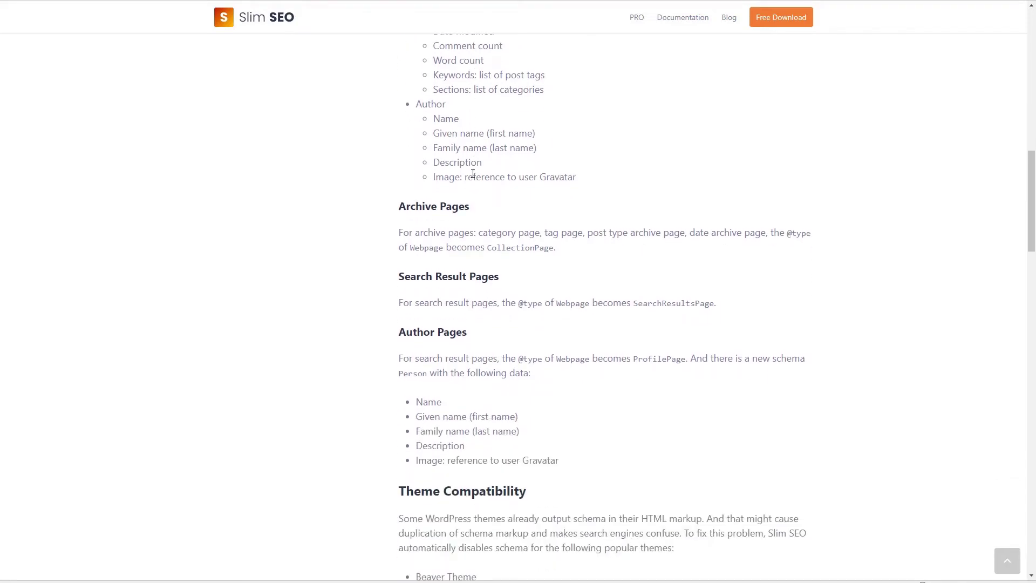
pyautogui.scroll(2, 473, 174)
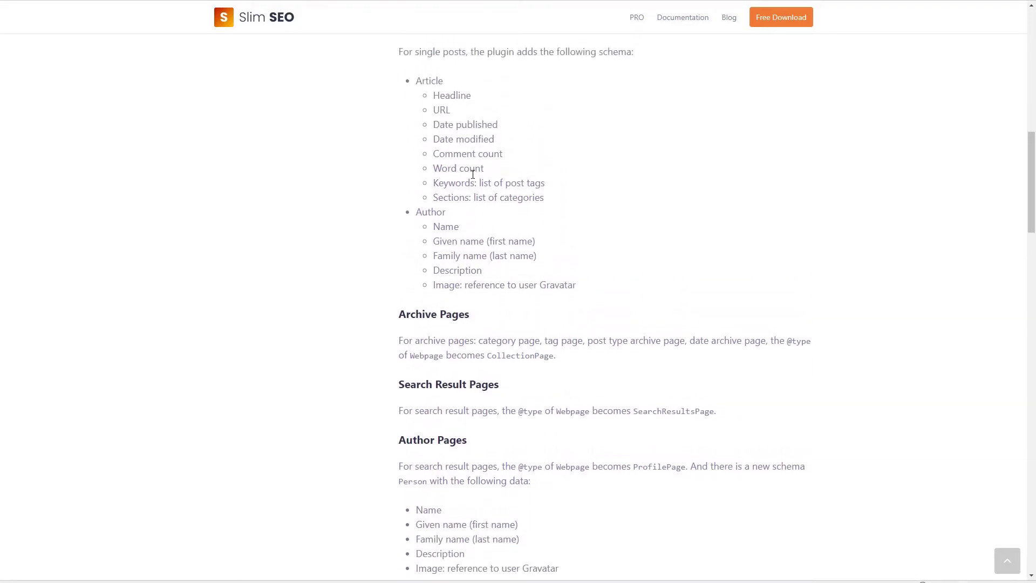
pyautogui.scroll(2, 472, 175)
pyautogui.scroll(10, 472, 176)
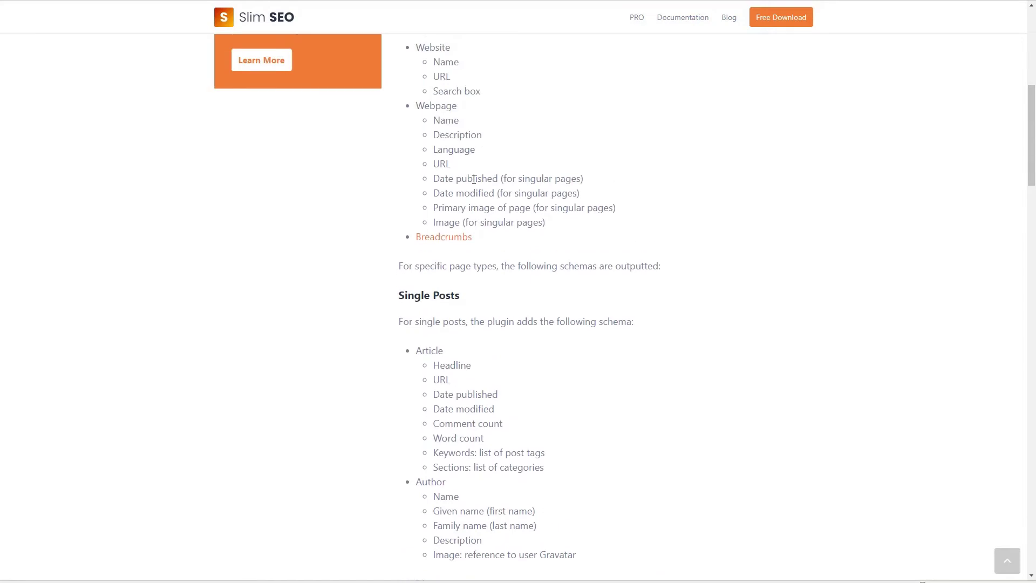
pyautogui.scroll(1, 474, 180)
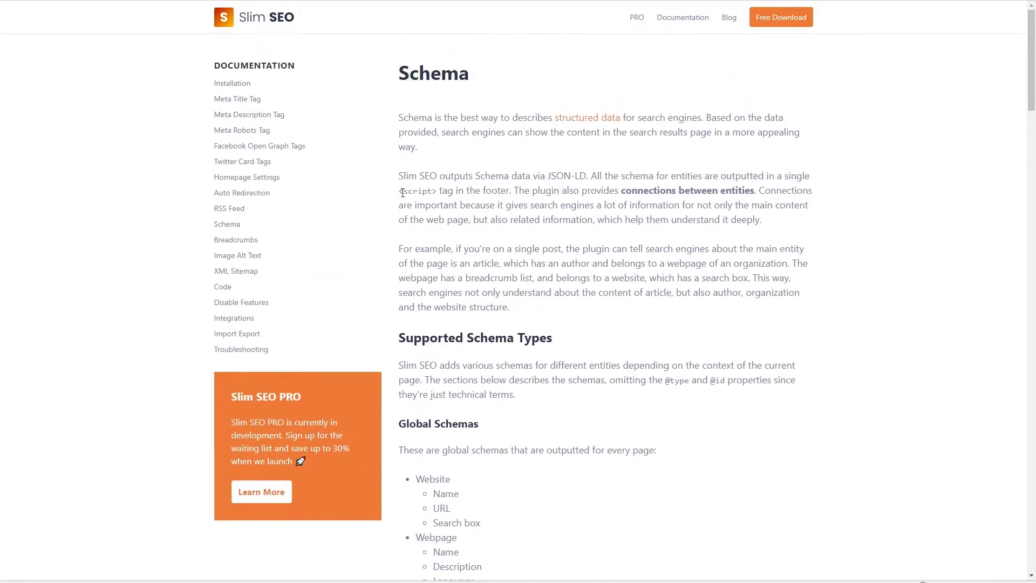
pyautogui.click(248, 271)
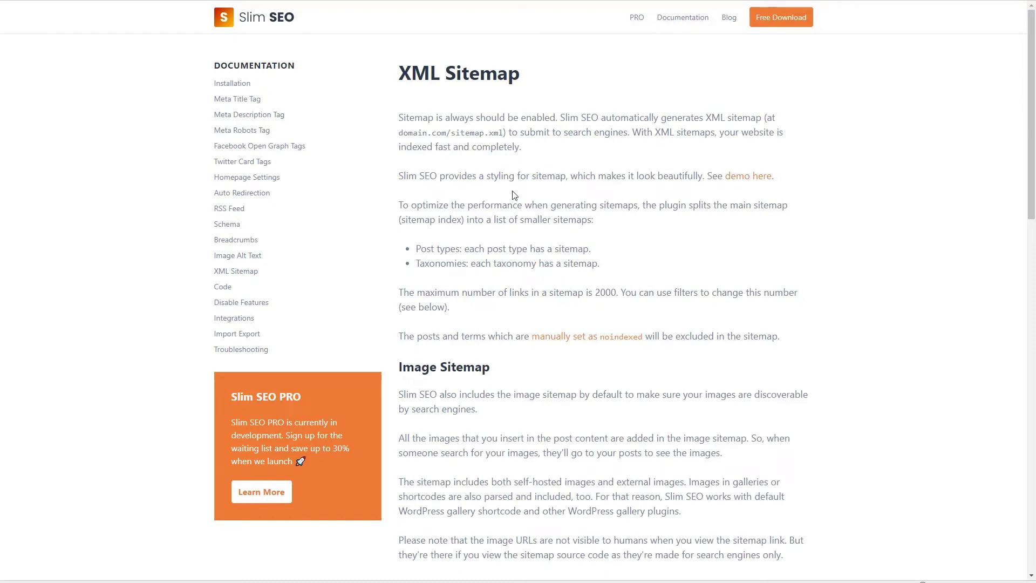
# Skim the XML Sitemap article, then return to the test site's post 'Qui labore cum et suscipit'
pyautogui.scroll(-7, 514, 195)
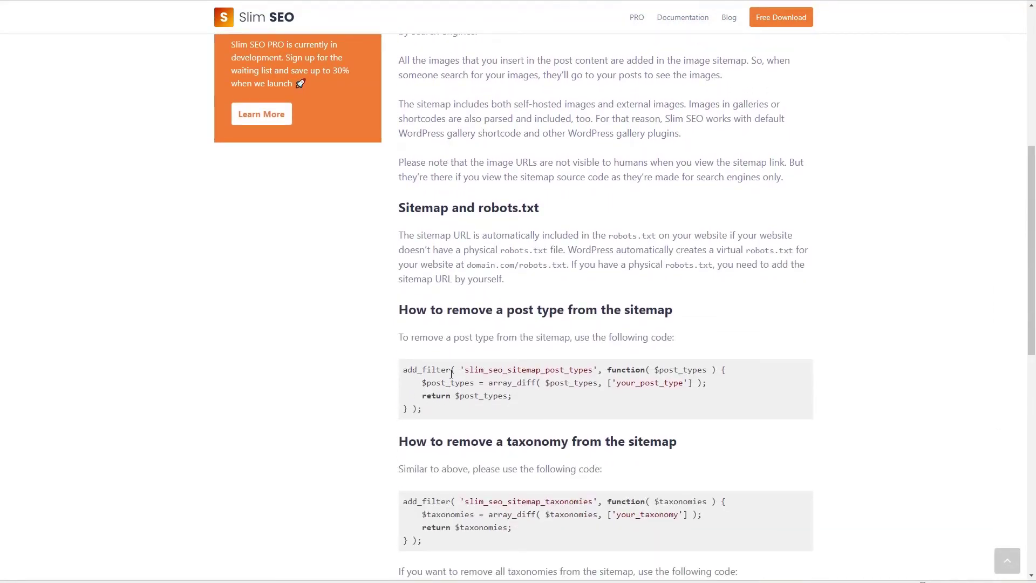
pyautogui.scroll(7, 452, 372)
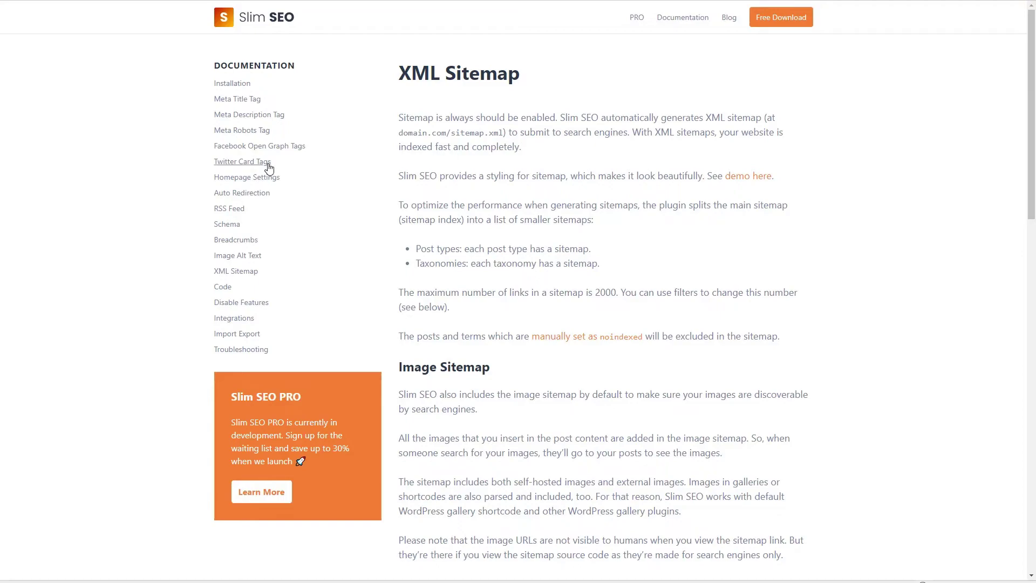
pyautogui.hotkey('ctrl', 'Tab')
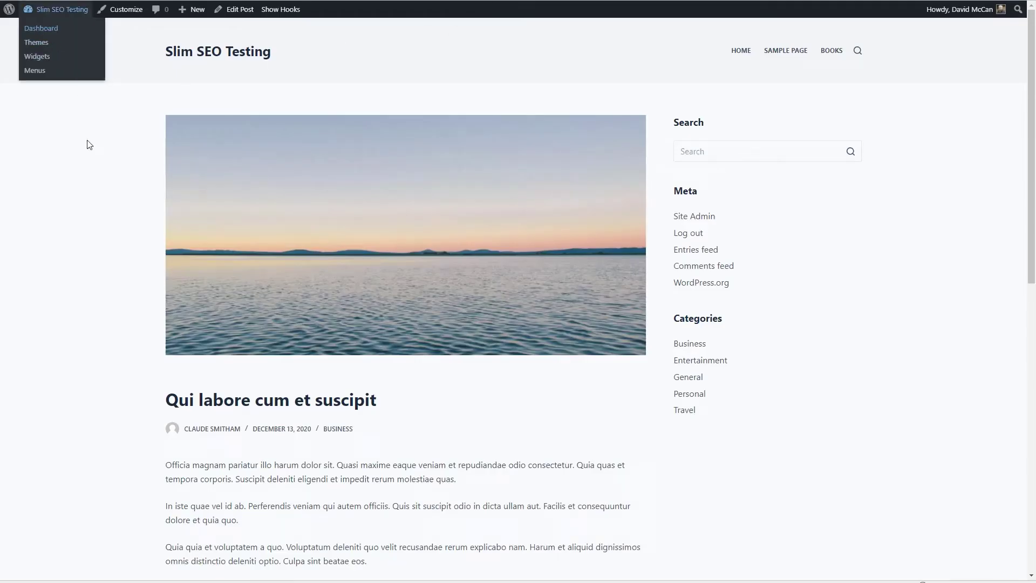
# On the test site's dashboard, go to Posts > Categories and focus the new category's Description box
pyautogui.hotkey('ctrl', 'Tab')
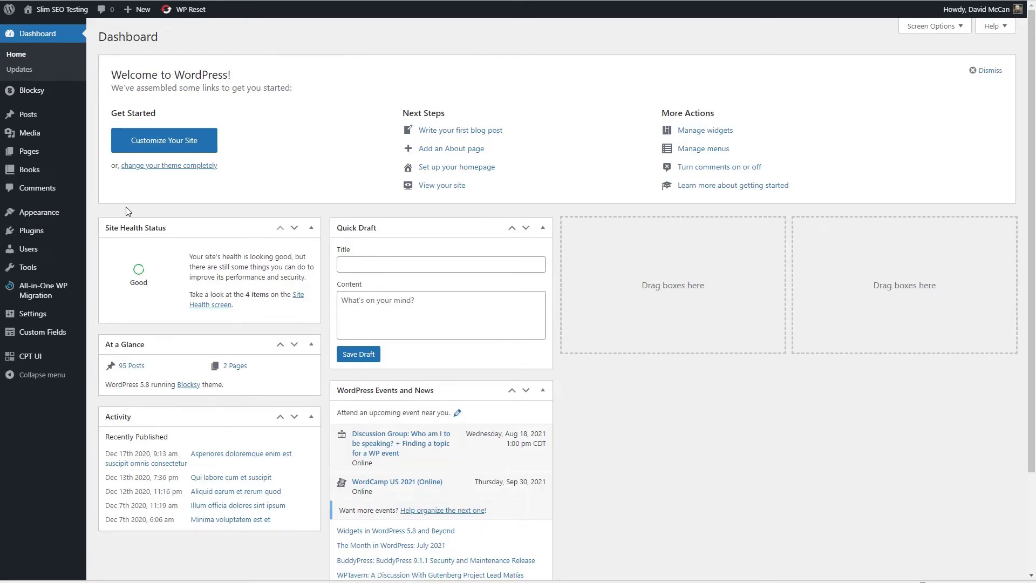
pyautogui.moveTo(32, 118)
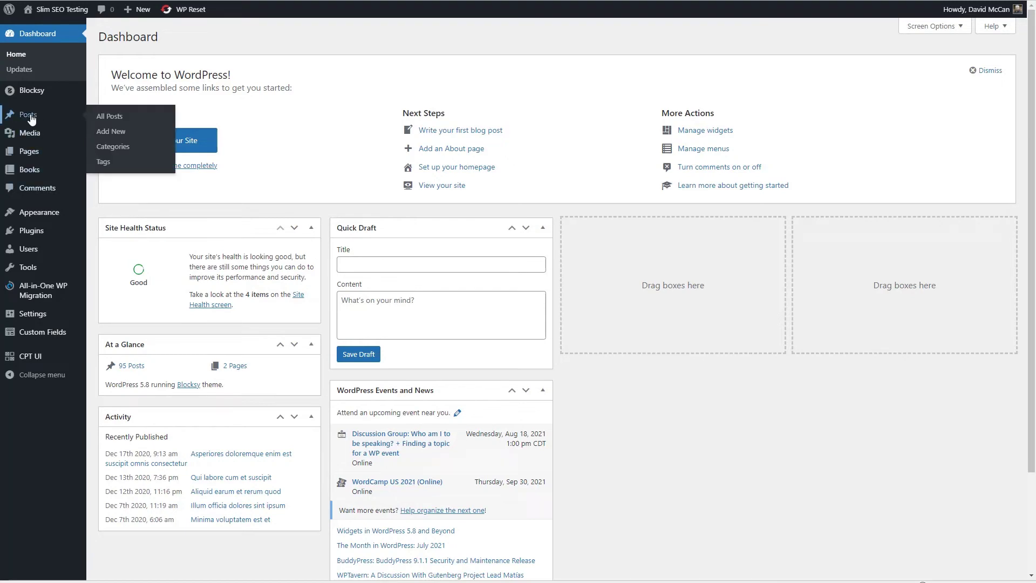
pyautogui.click(97, 148)
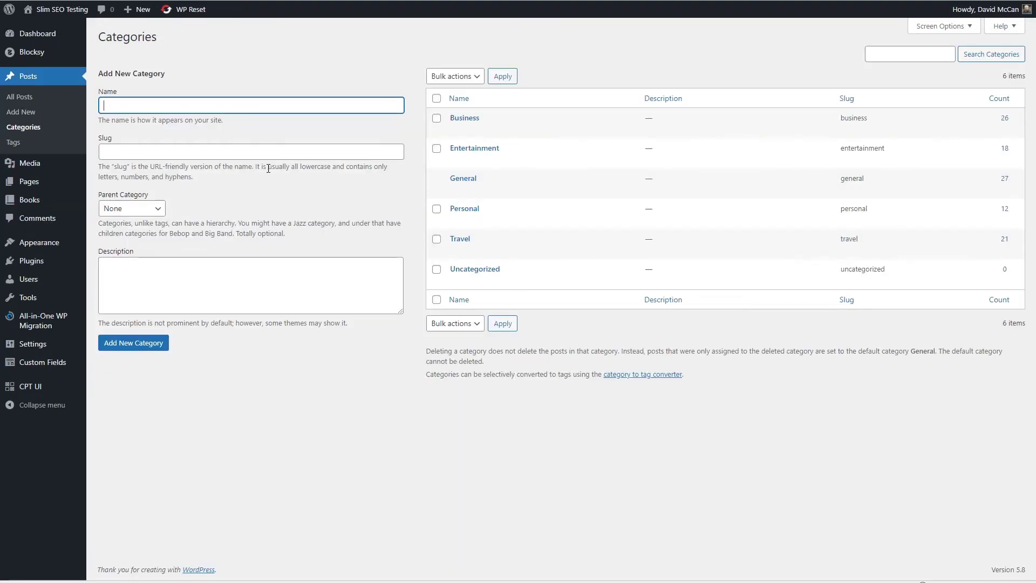
pyautogui.click(112, 268)
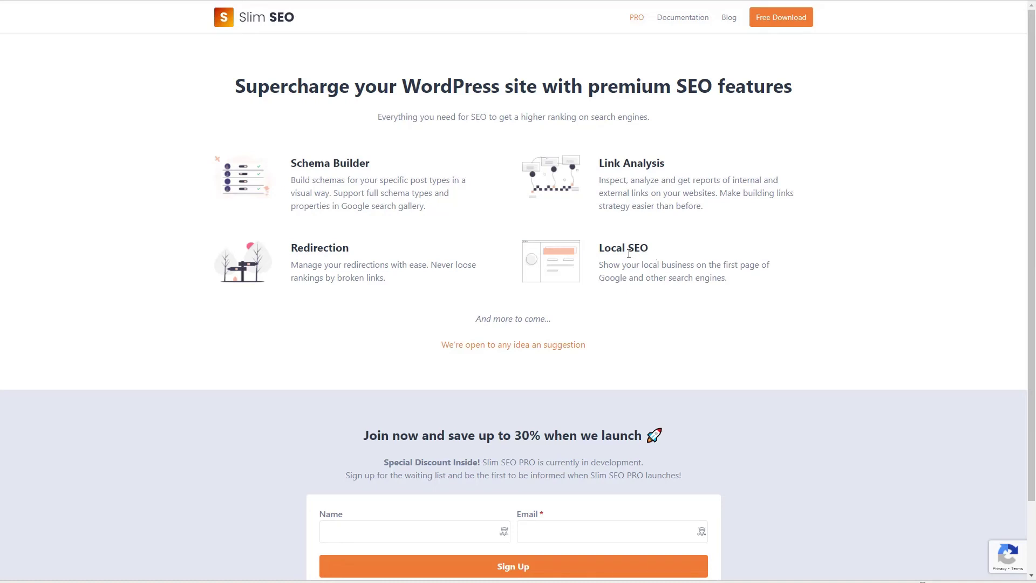
# Scroll down the PRO page to the waiting-list signup form with its Name and Email fields
pyautogui.scroll(-1, 643, 260)
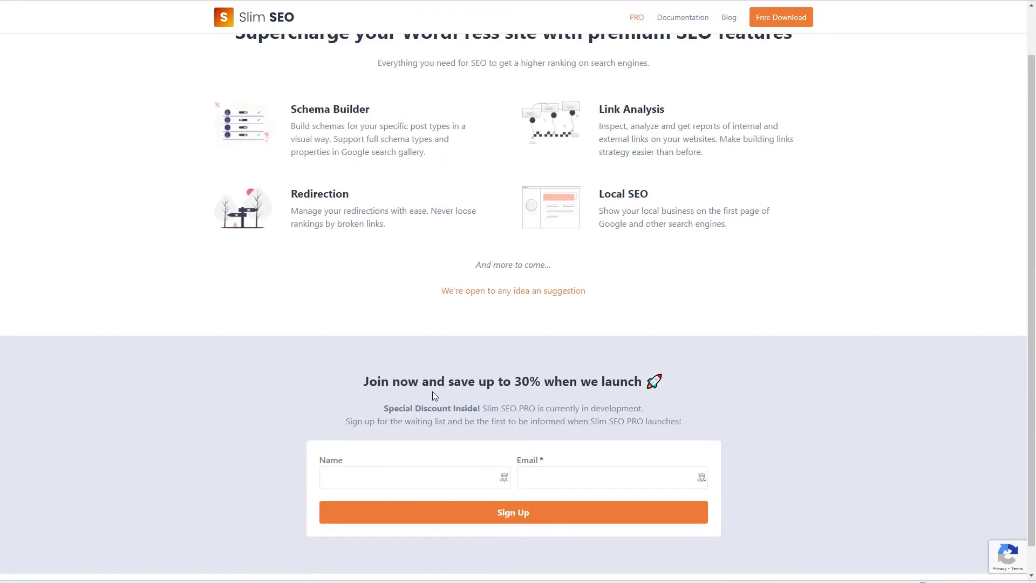